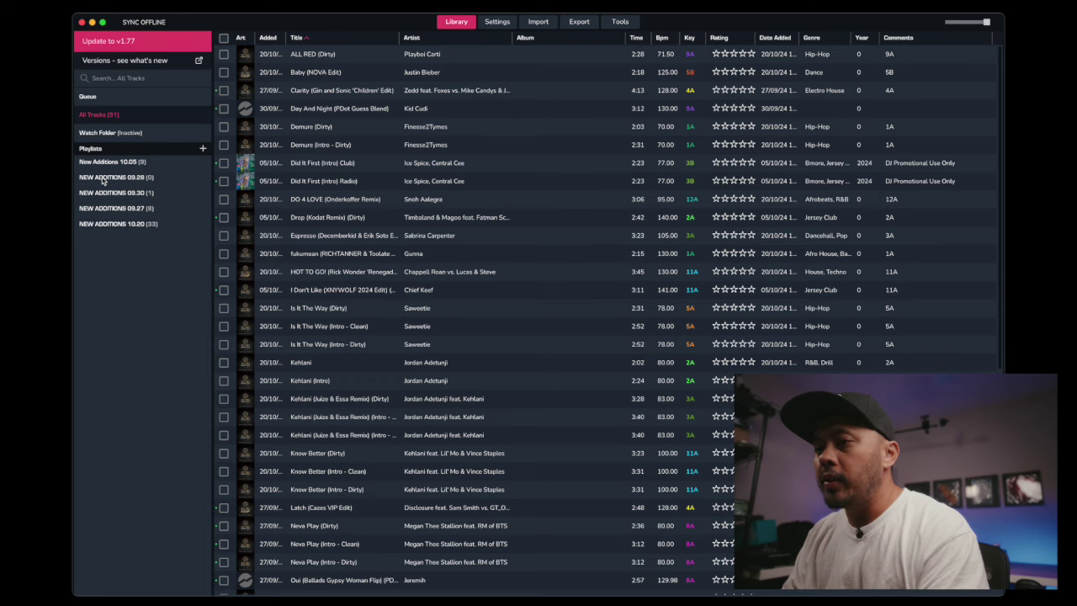
# - Switch to Apple Music and look over the library's playlist export options
pyautogui.press('super+Tab')
pyautogui.press('super+Tab')
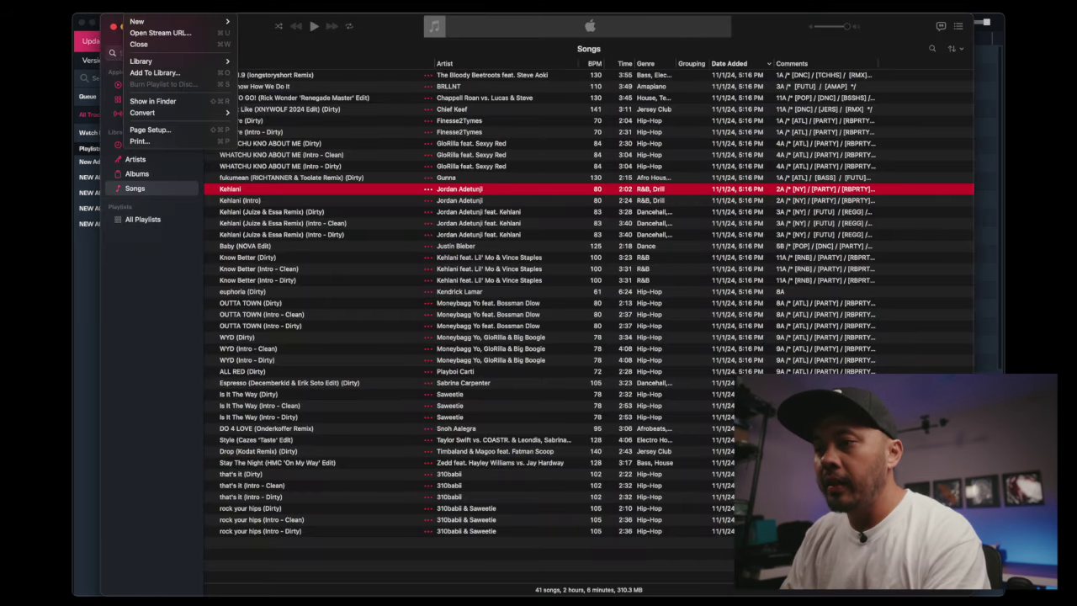
pyautogui.press('Right')
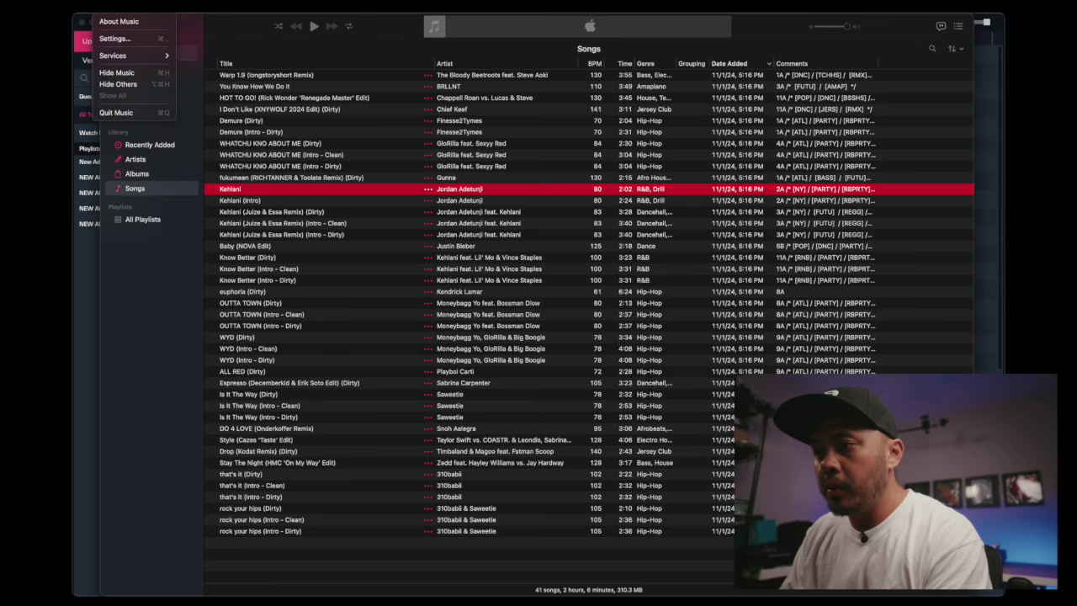
pyautogui.moveTo(194, 61)
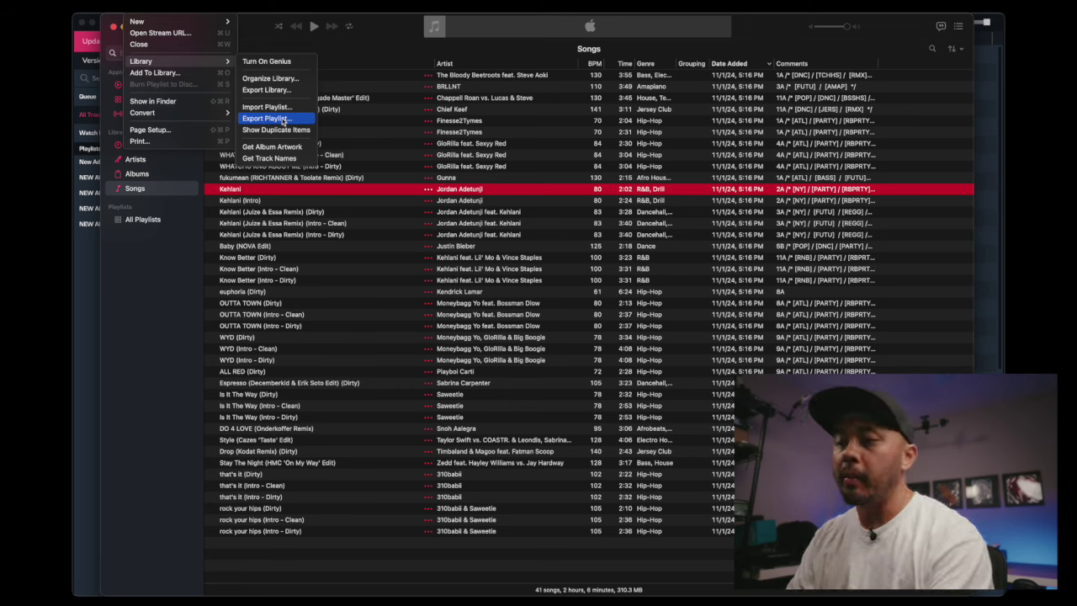
pyautogui.click(137, 323)
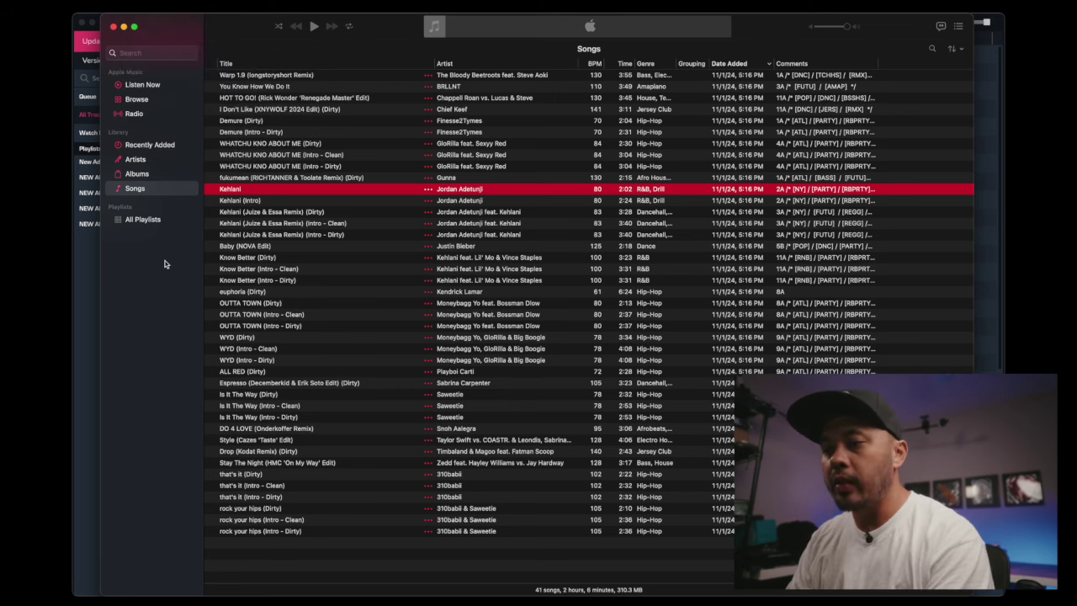
# - Create a new playlist named SERATO ESCAPE
pyautogui.rightClick(149, 230)
pyautogui.click(161, 236)
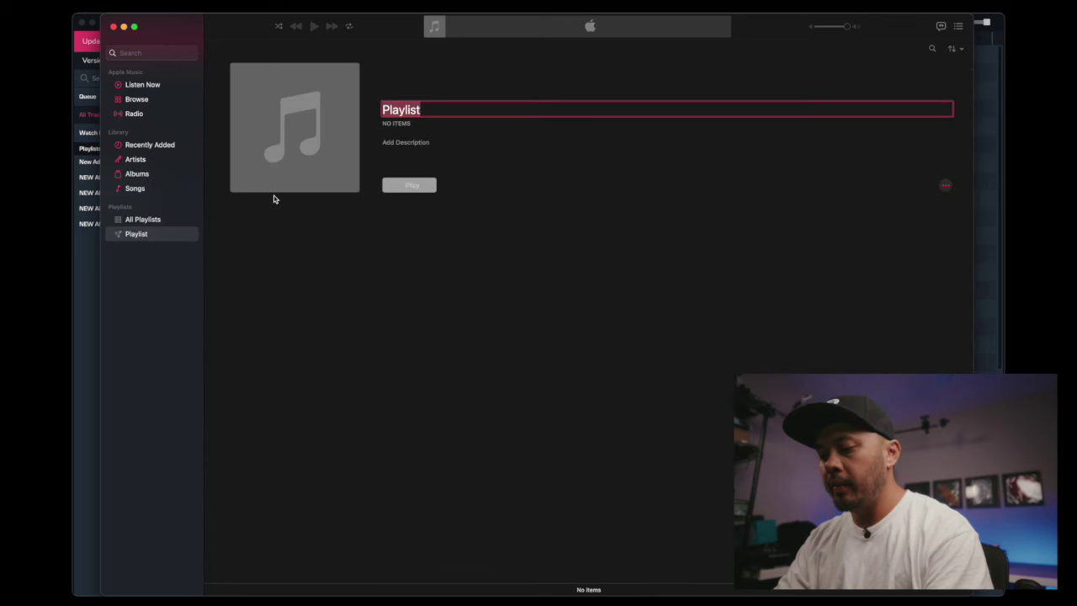
pyautogui.write('SERAT')
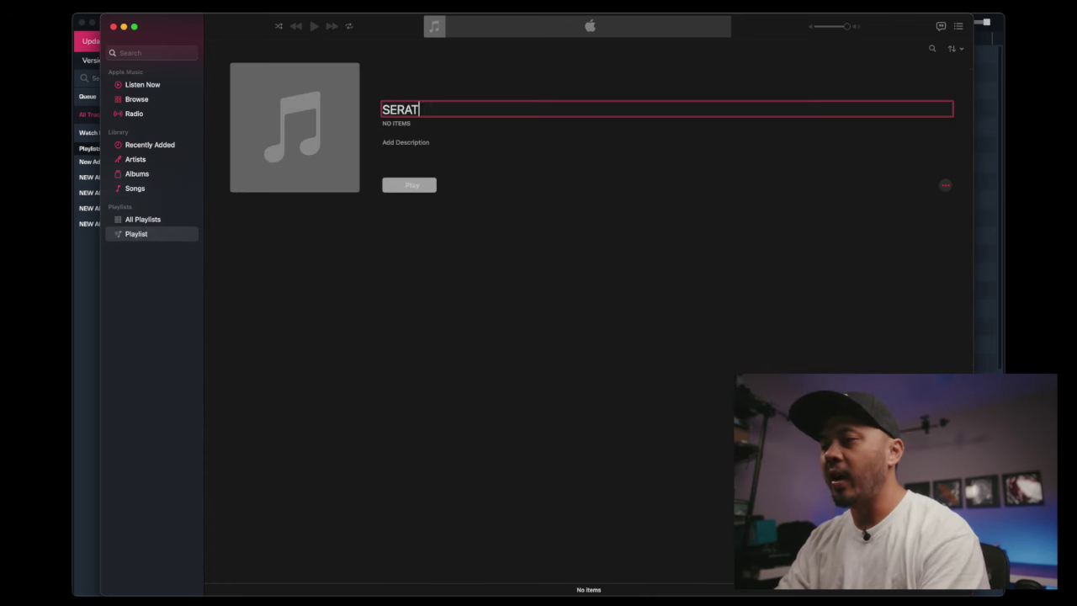
pyautogui.write('O ESCAPE')
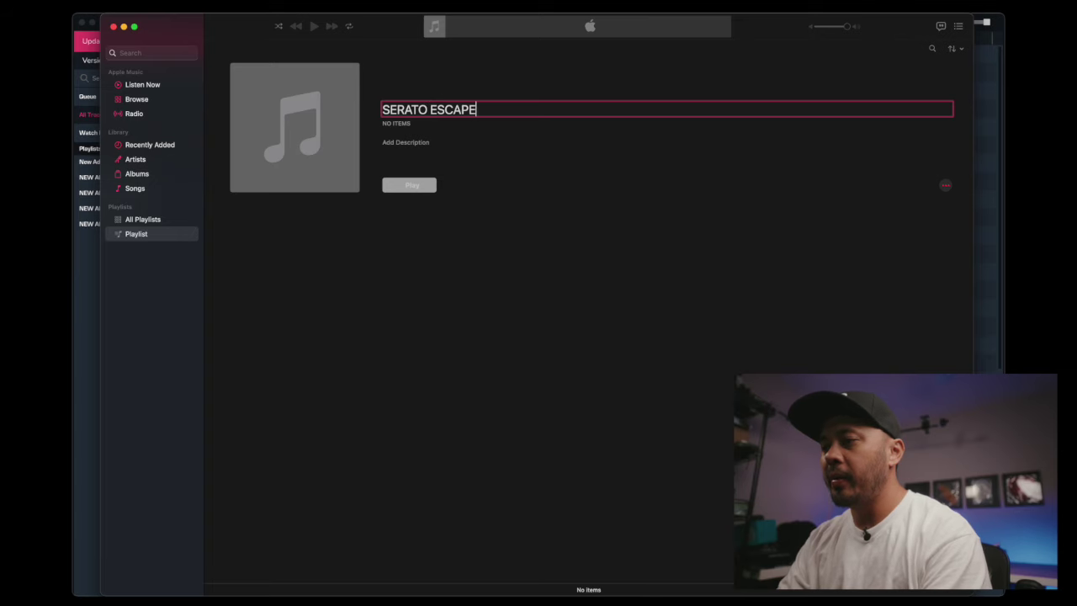
pyautogui.press('Return')
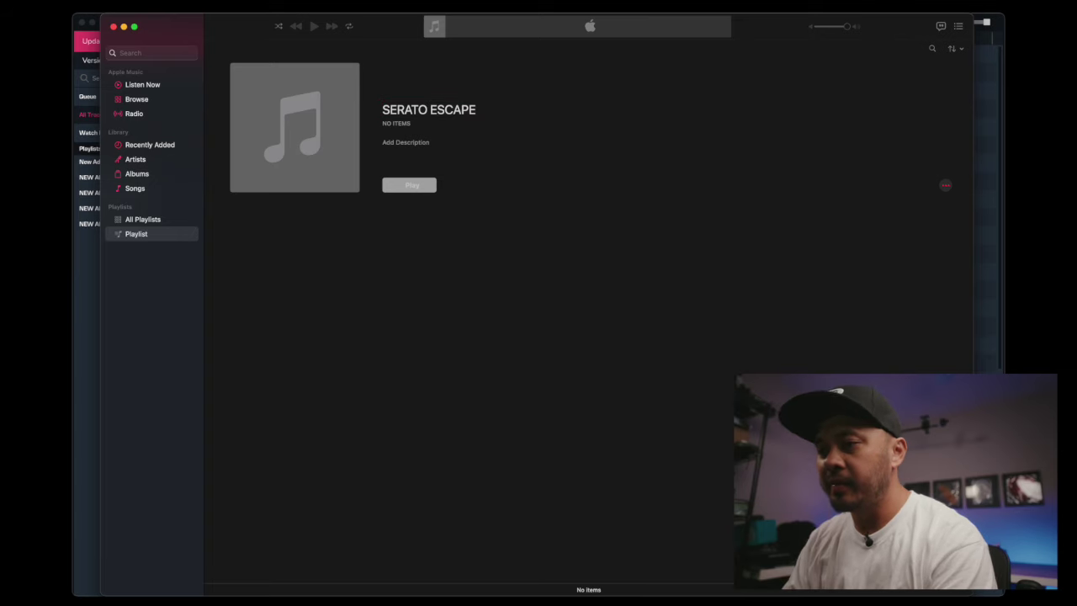
# - Add all songs from the library to the SERATO ESCAPE playlist and check its contents
pyautogui.click(139, 99)
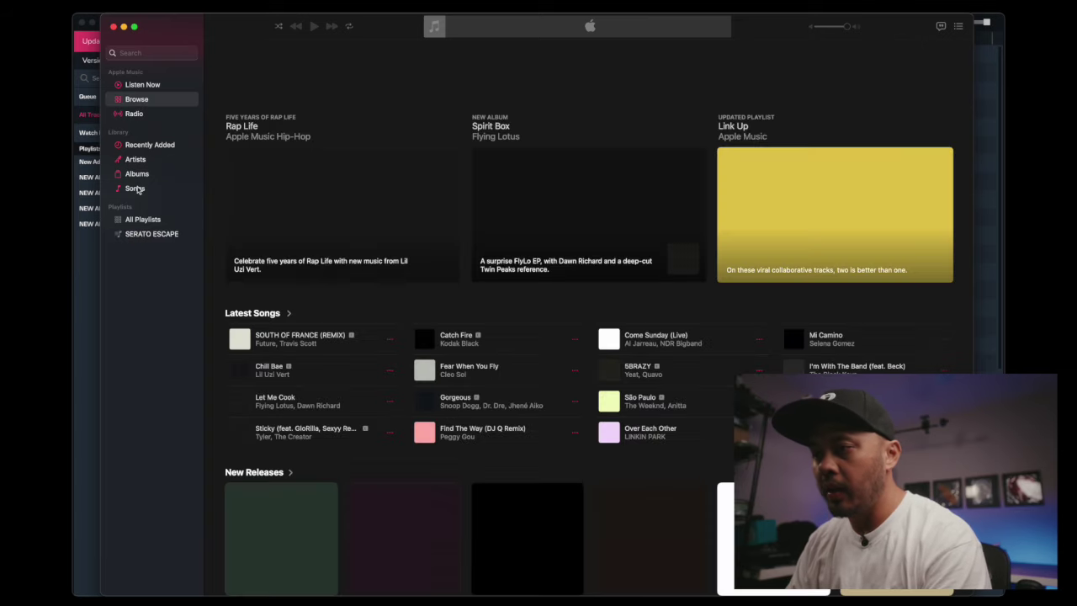
pyautogui.click(136, 188)
pyautogui.press('super+a')
pyautogui.moveTo(374, 225); pyautogui.dragTo(173, 237)
pyautogui.click(173, 236)
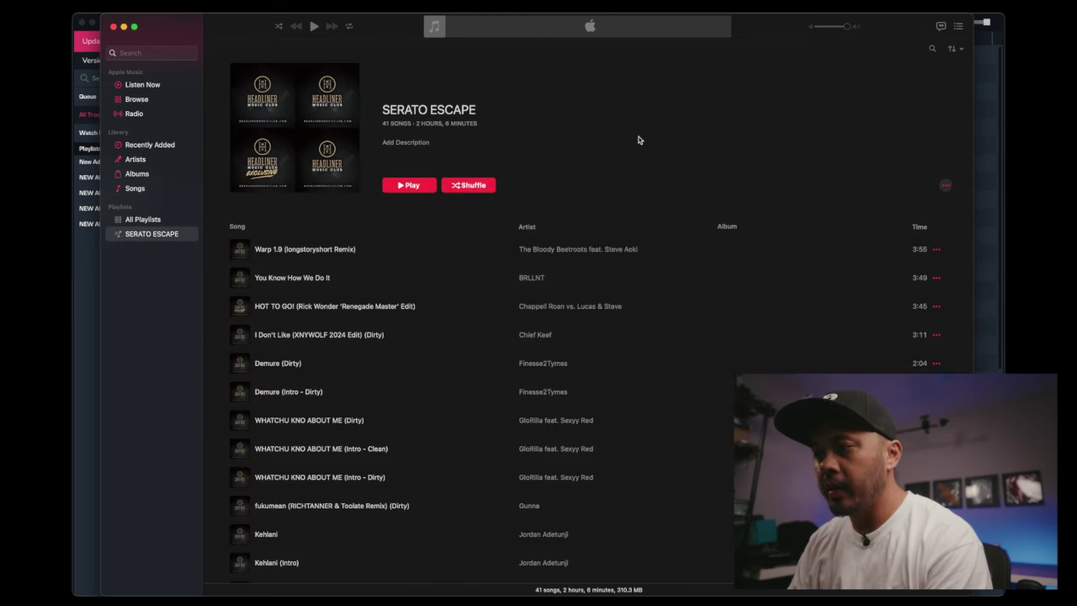
pyautogui.scroll(-5, 558, 186)
pyautogui.scroll(5, 558, 188)
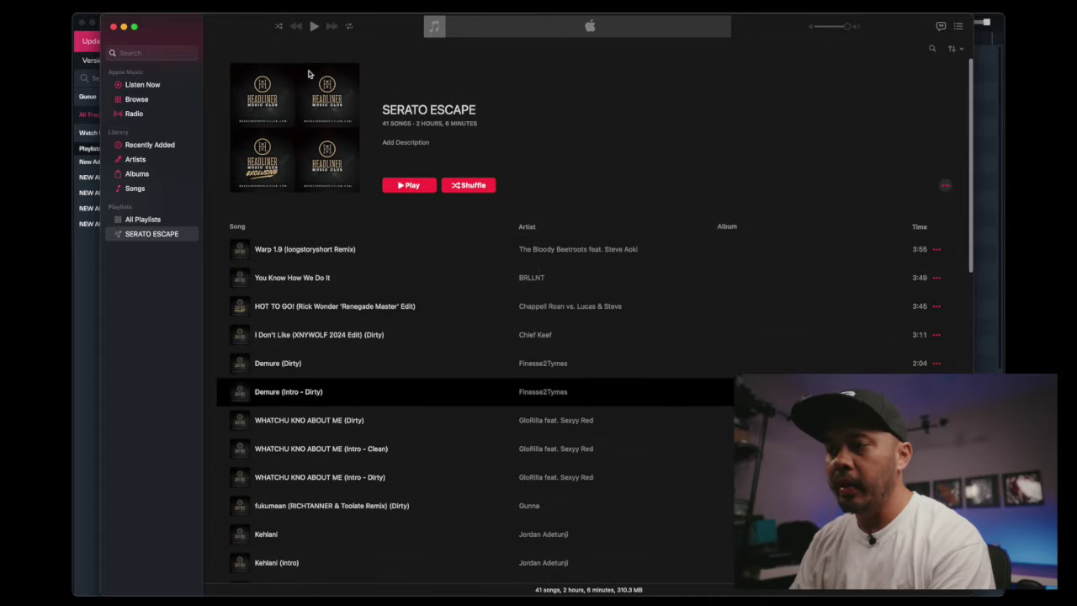
# - Start exporting the SERATO ESCAPE playlist and look over the available file formats
pyautogui.click(136, 7)
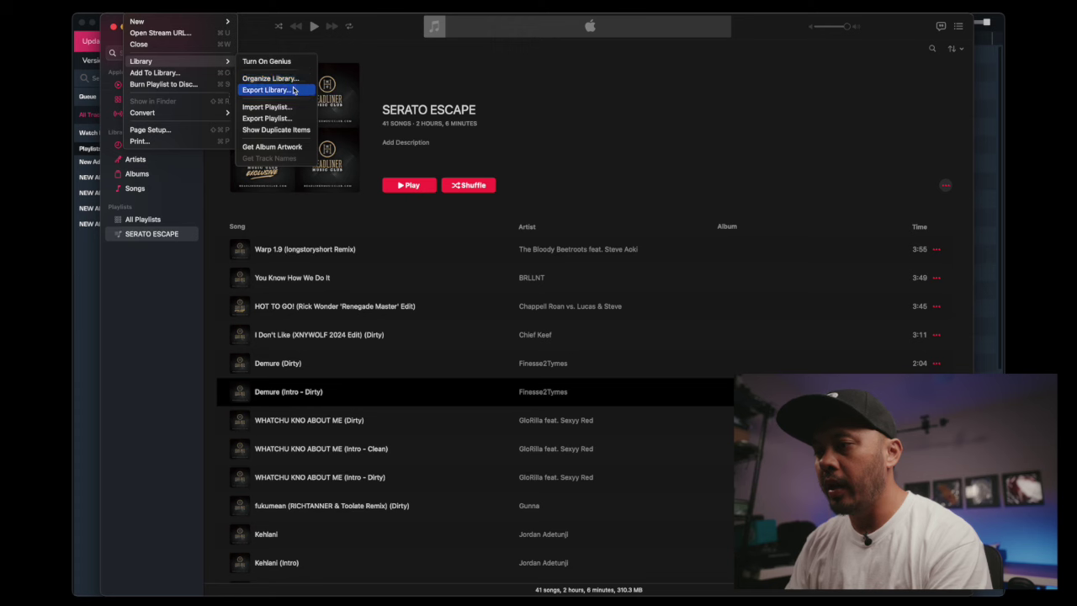
pyautogui.click(287, 119)
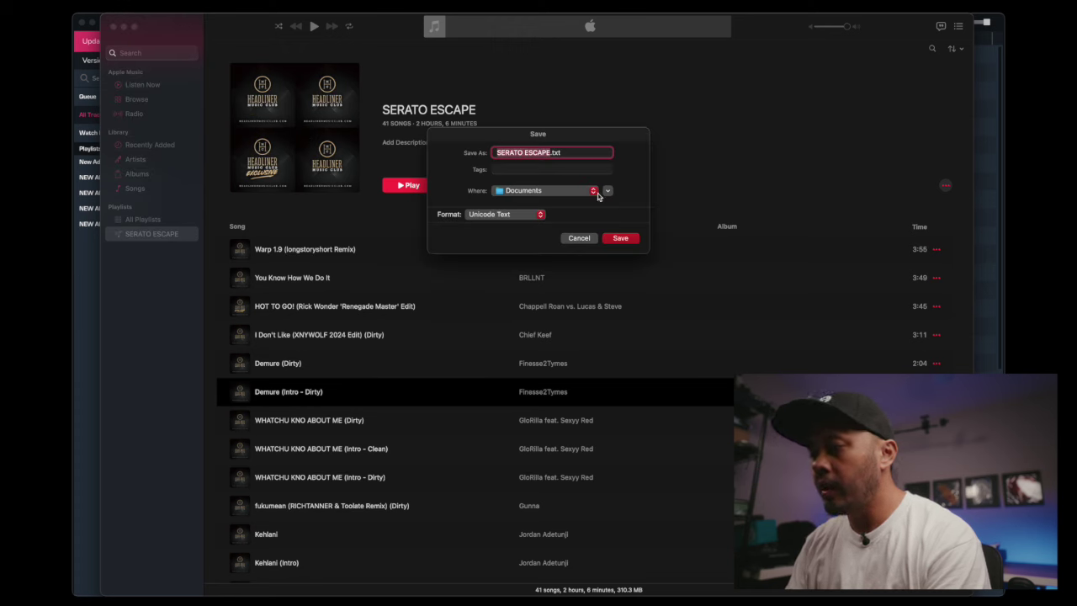
pyautogui.click(541, 214)
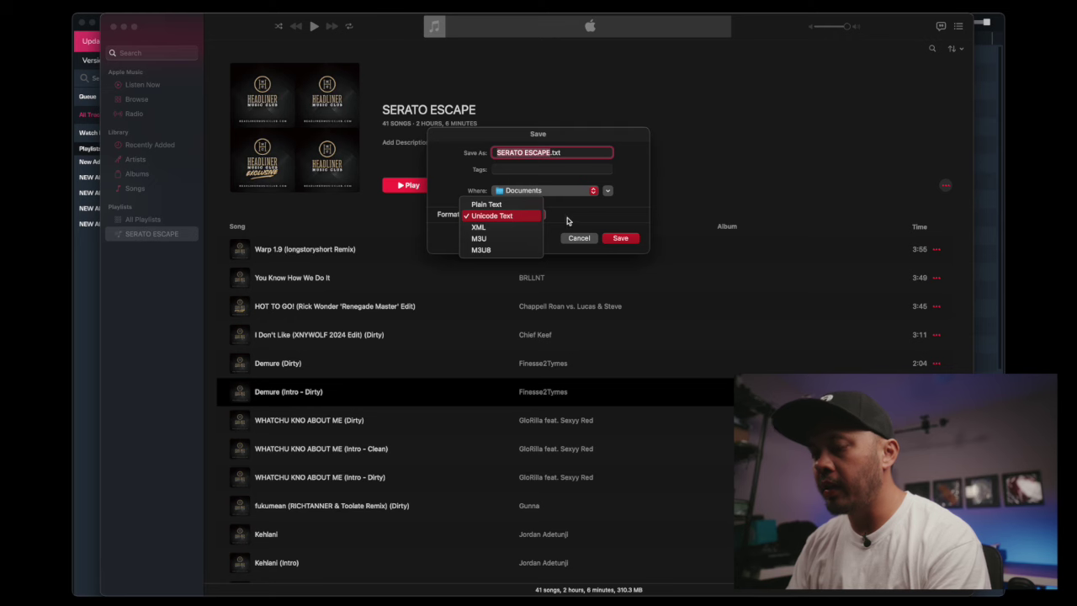
pyautogui.click(567, 216)
# - Switch to MIXO and open its iTunes import page
pyautogui.click(92, 250)
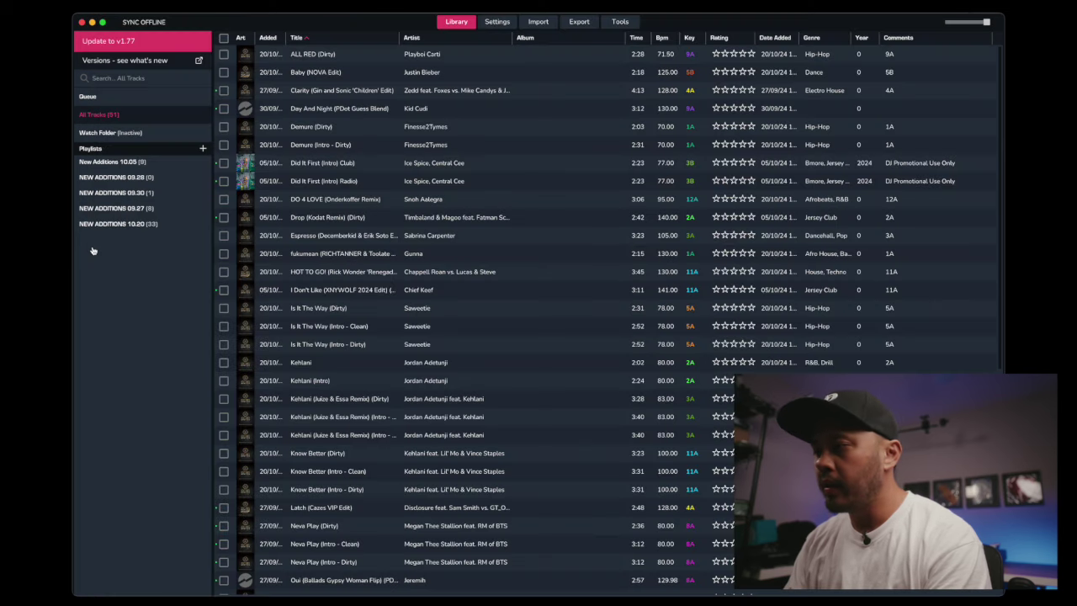
pyautogui.click(539, 23)
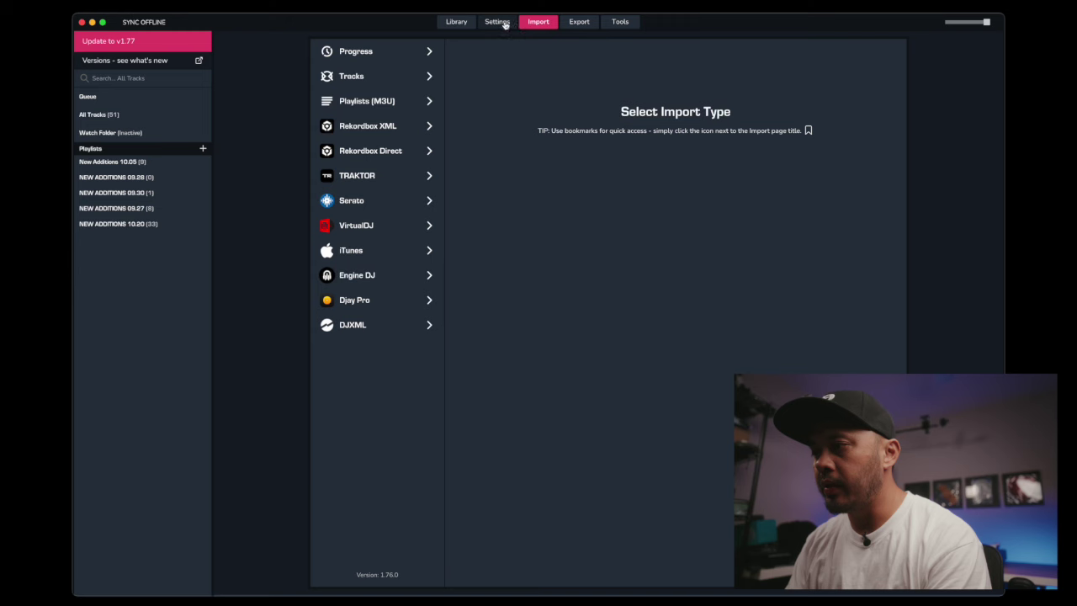
pyautogui.click(353, 251)
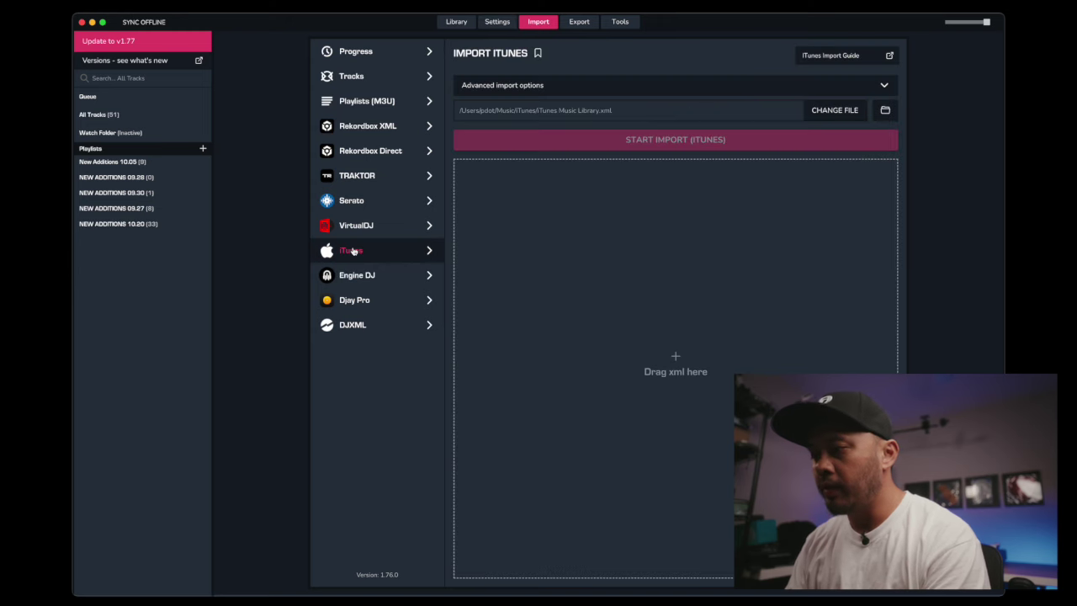
# - Read MIXO's iTunes import guide to find which exported file it needs, then return to MIXO
pyautogui.click(868, 53)
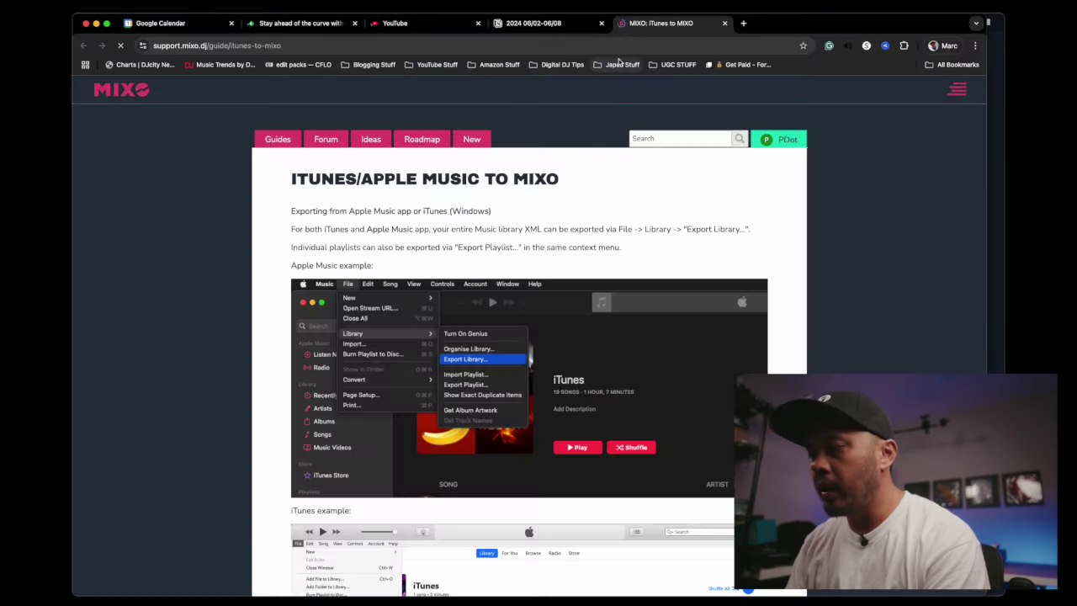
pyautogui.scroll(-10, 644, 353)
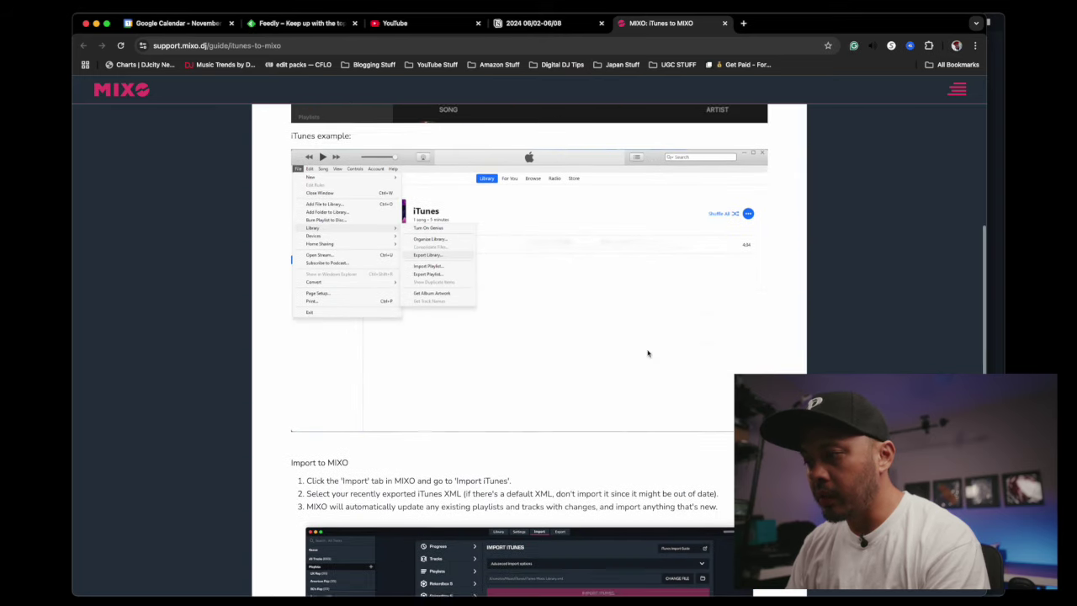
pyautogui.scroll(1, 647, 353)
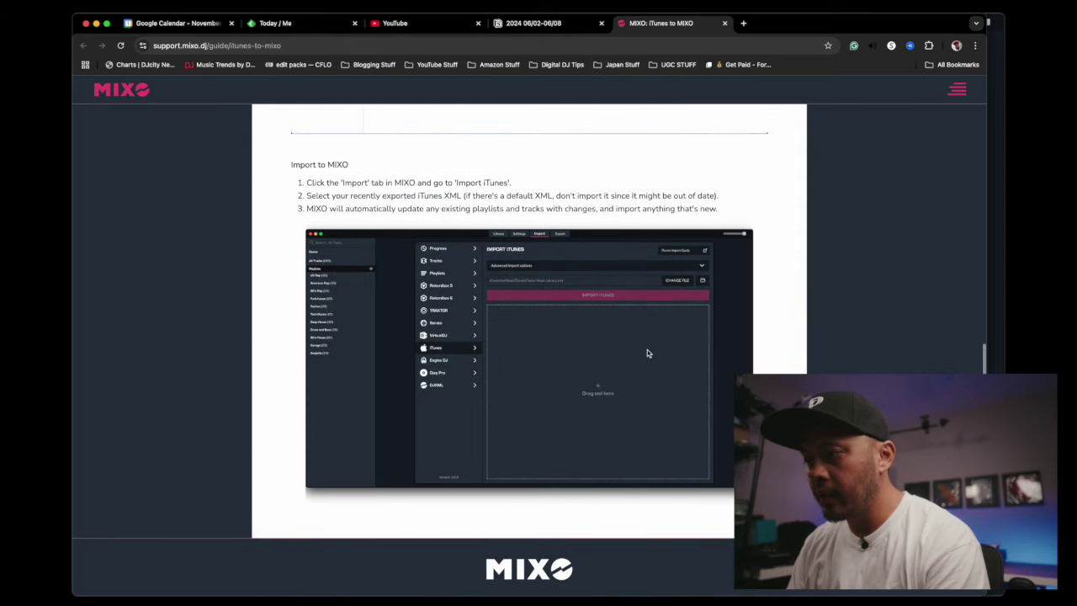
pyautogui.press('super+Tab')
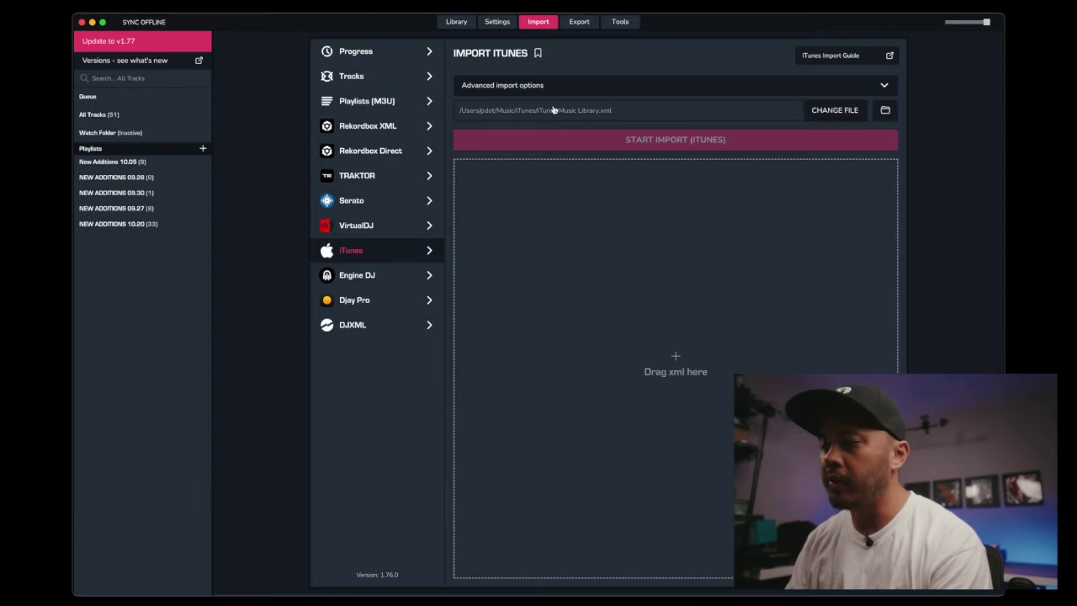
# - Switch back to Apple Music and save the SERATO ESCAPE playlist export in XML format to the Desktop
pyautogui.press('super+Tab')
pyautogui.press('super+Tab')
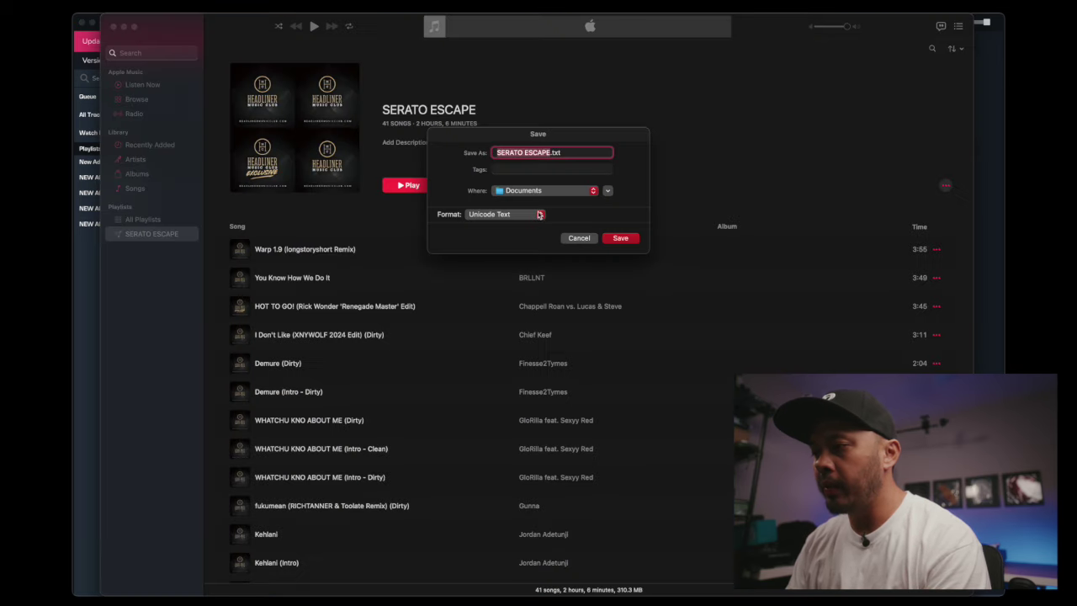
pyautogui.click(539, 215)
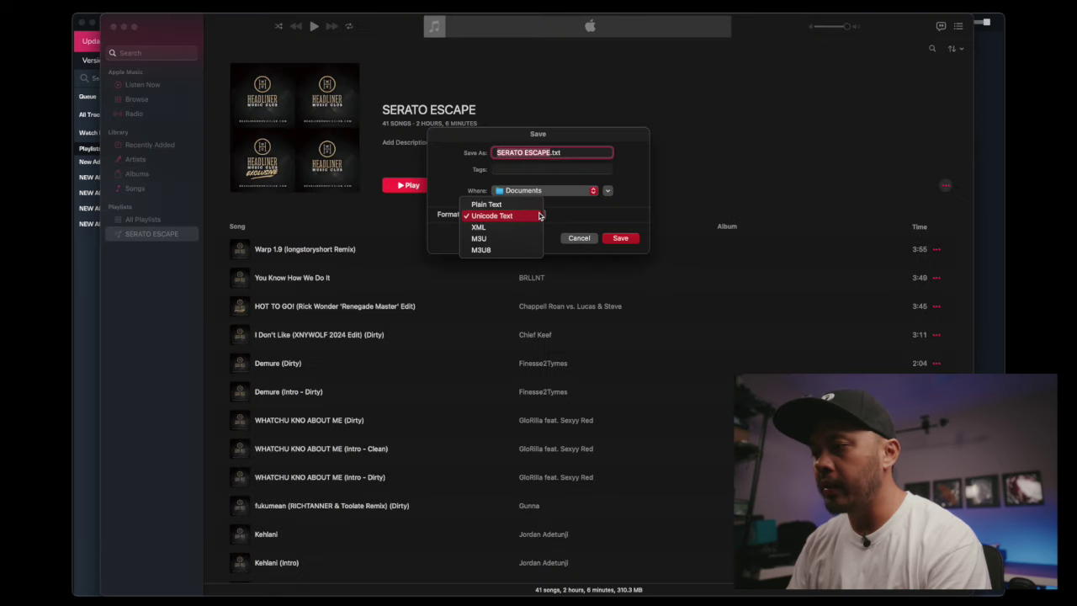
pyautogui.click(506, 228)
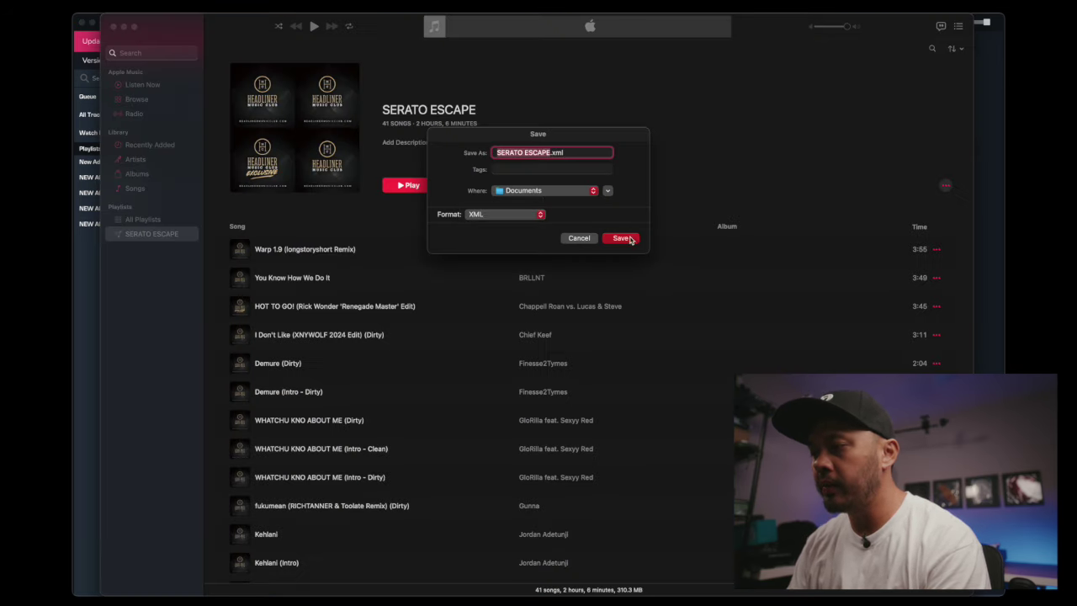
pyautogui.click(587, 194)
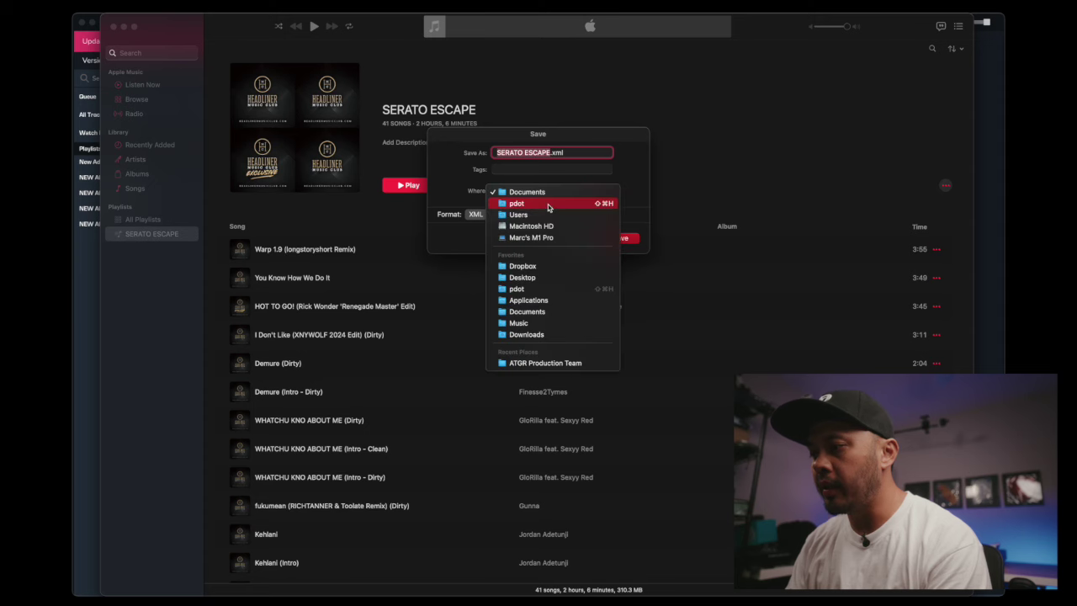
pyautogui.click(544, 277)
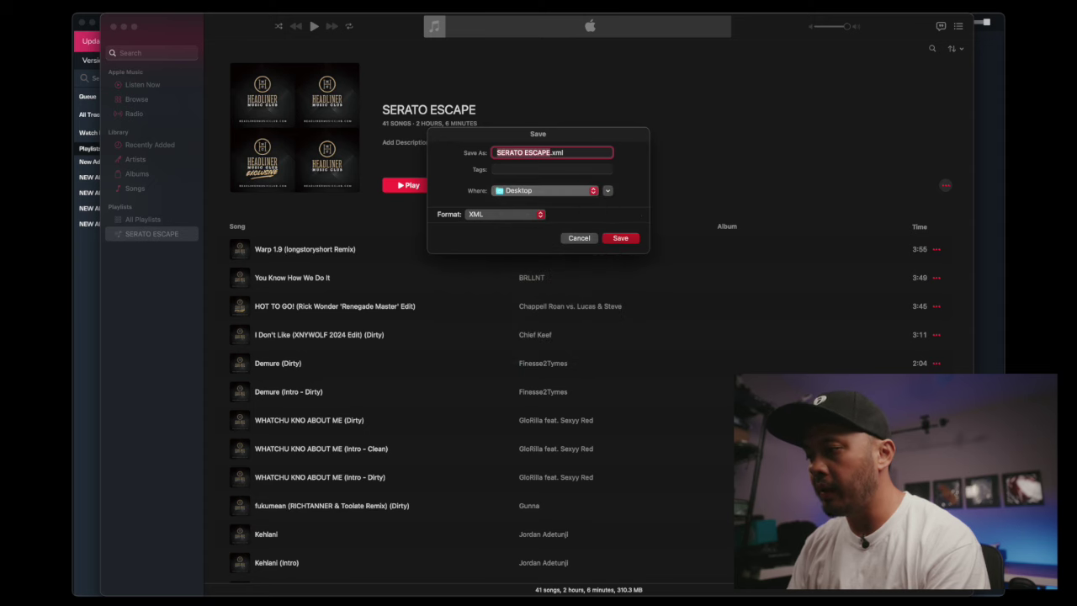
pyautogui.click(623, 240)
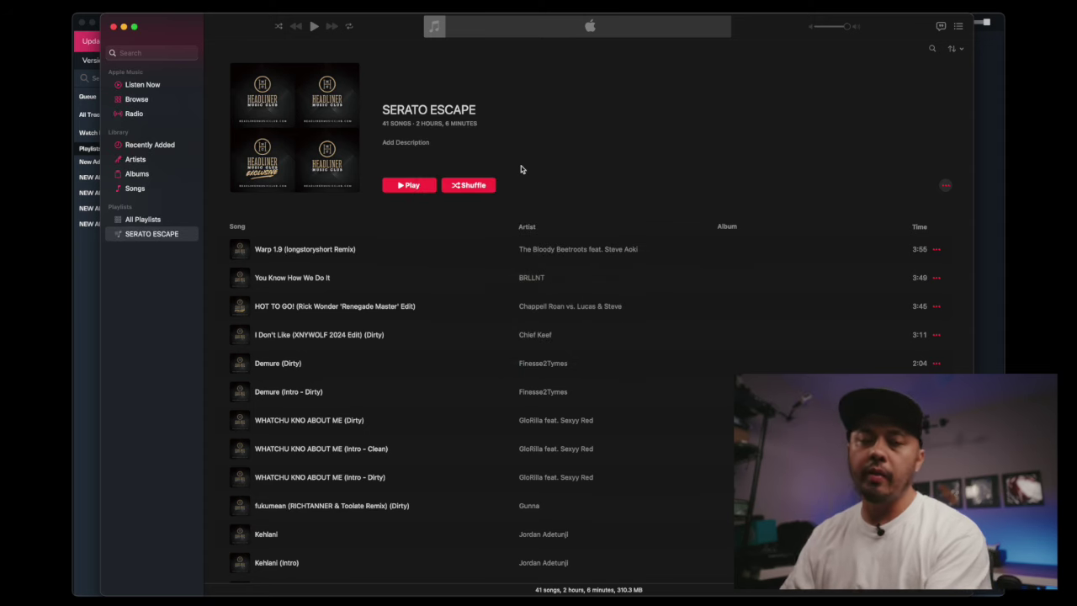
# - Switch to MIXO and import everything from the Desktop file SERATO ESCAPE.xml through the iTunes import
pyautogui.click(87, 283)
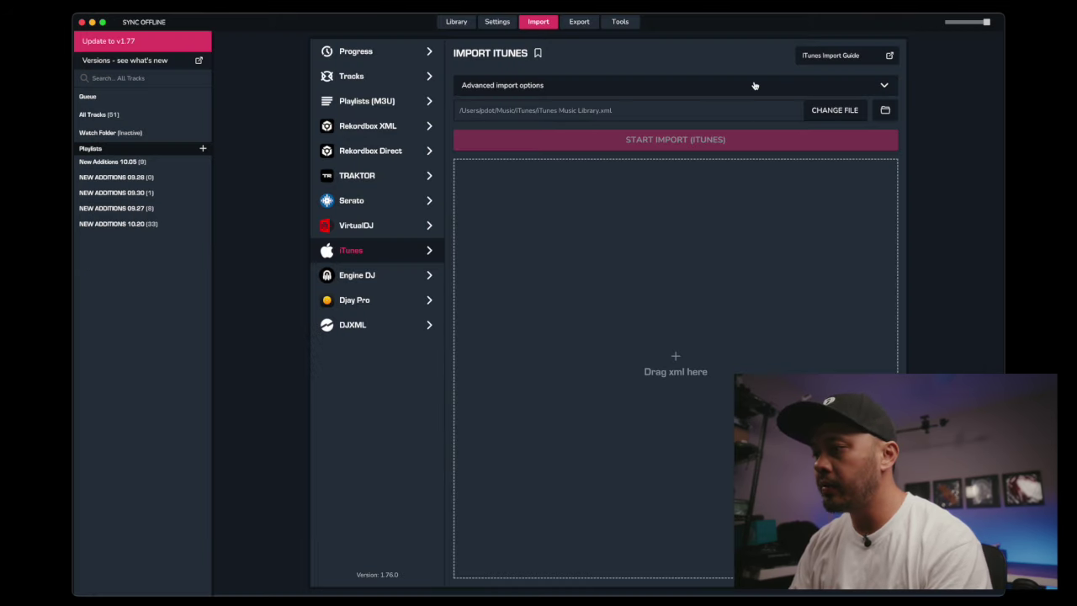
pyautogui.click(833, 112)
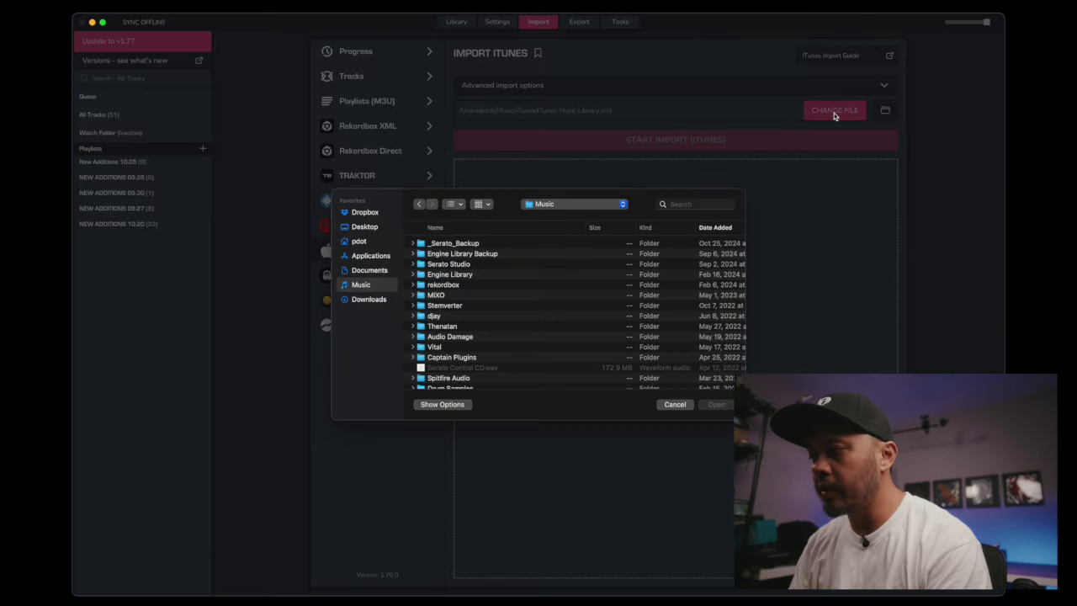
pyautogui.click(368, 229)
pyautogui.click(483, 244)
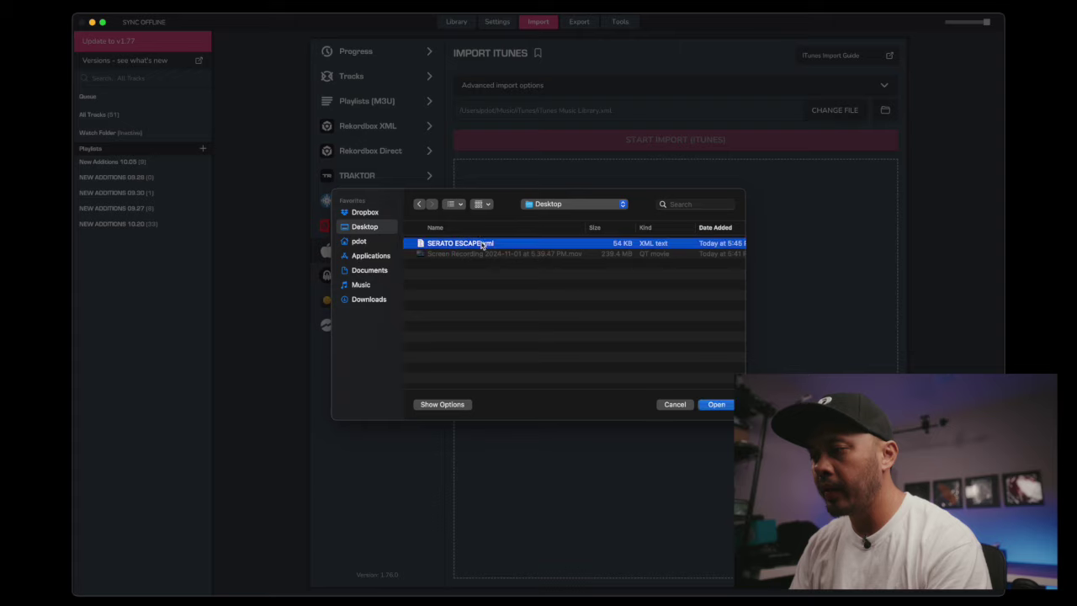
pyautogui.click(724, 408)
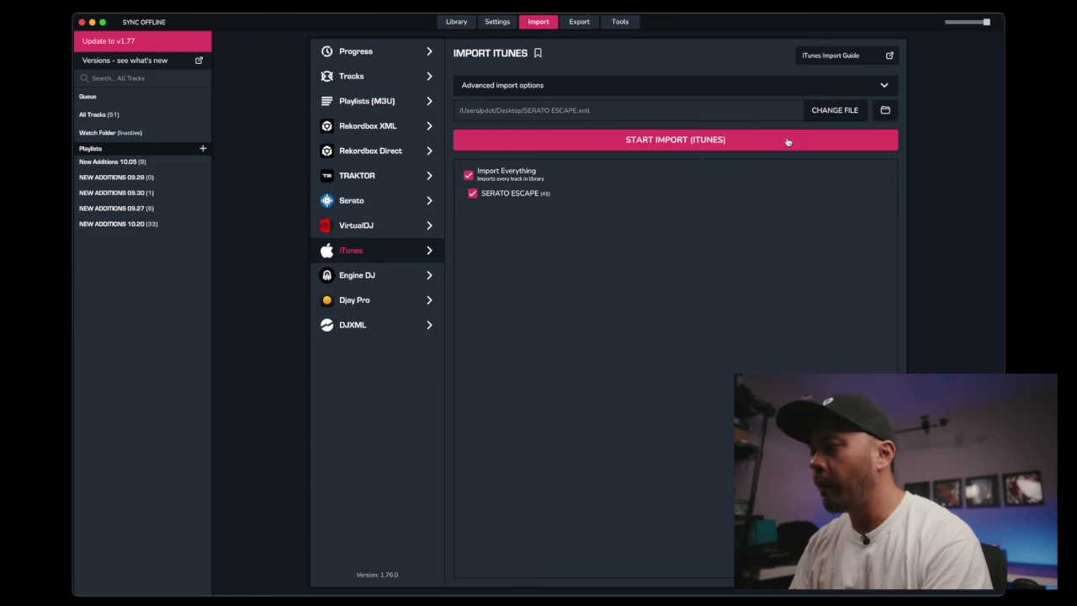
pyautogui.click(602, 141)
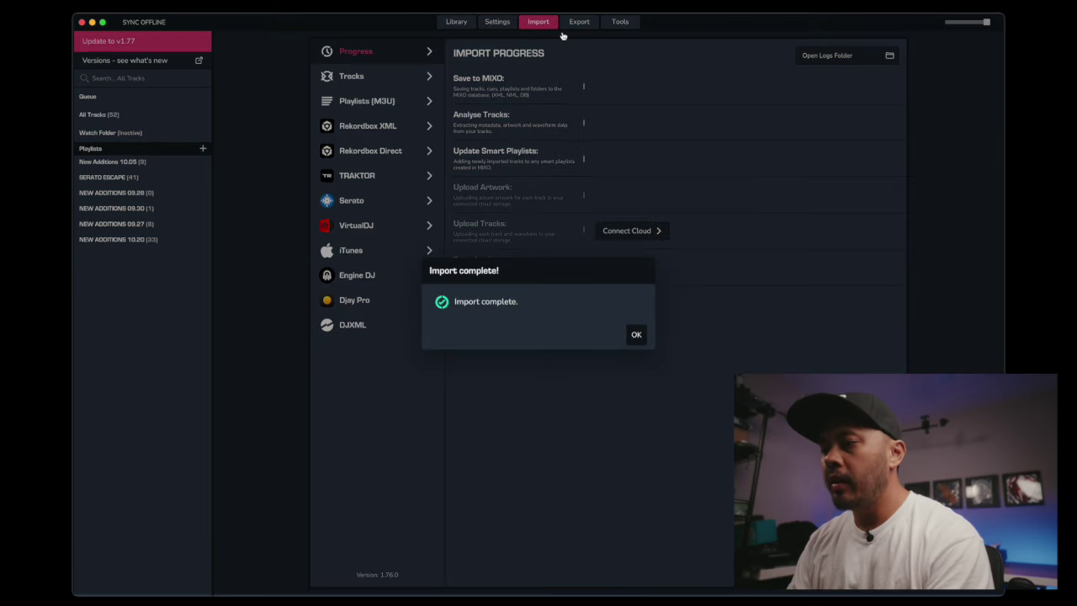
pyautogui.click(637, 336)
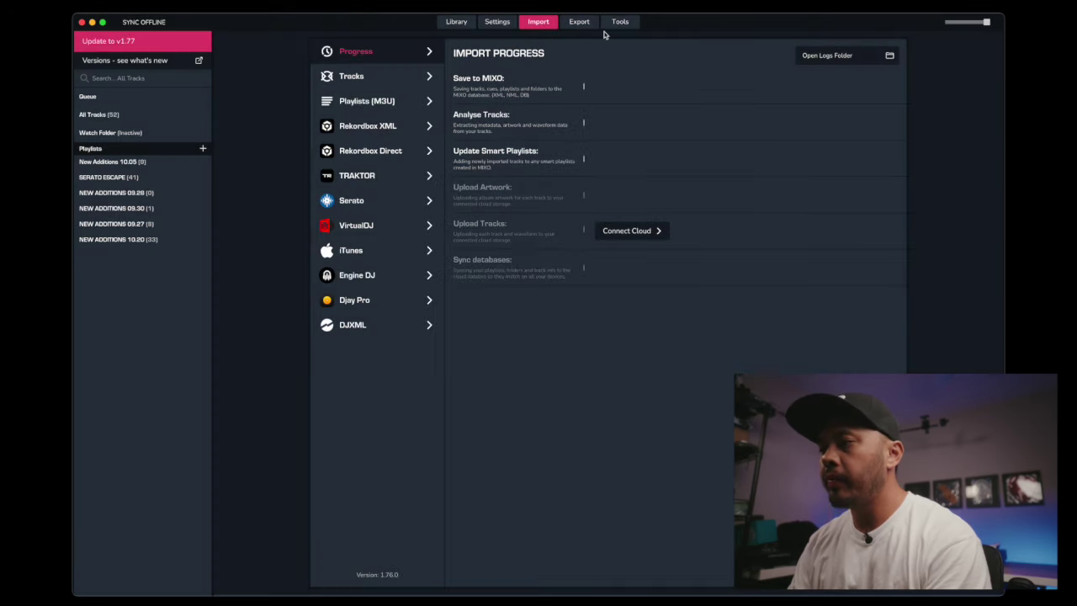
# - Prepare a Serato crate export with only the SERATO ESCAPE playlist selected
pyautogui.click(579, 22)
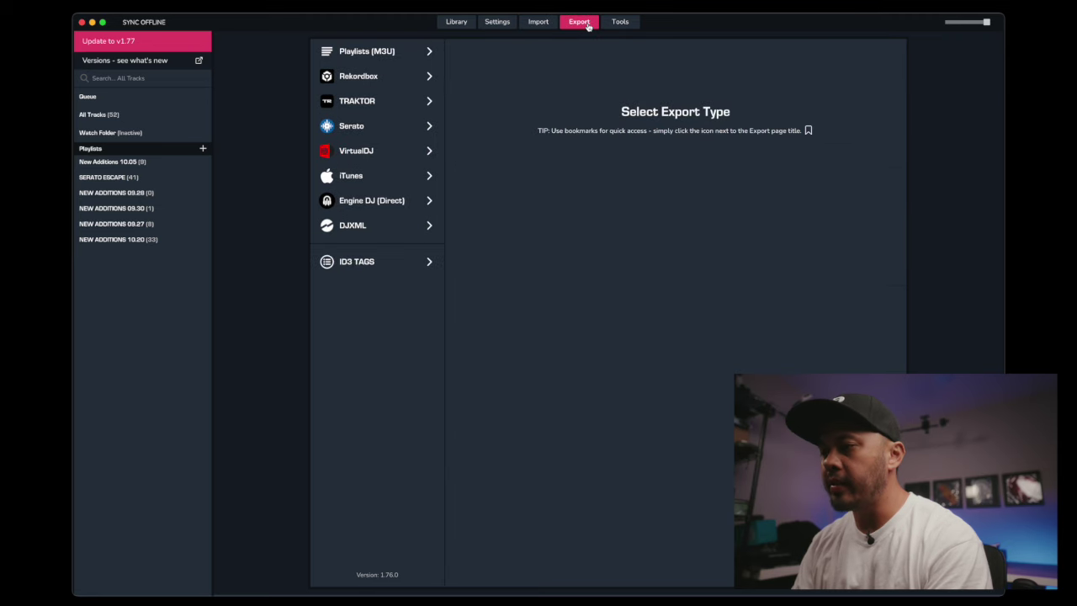
pyautogui.click(359, 129)
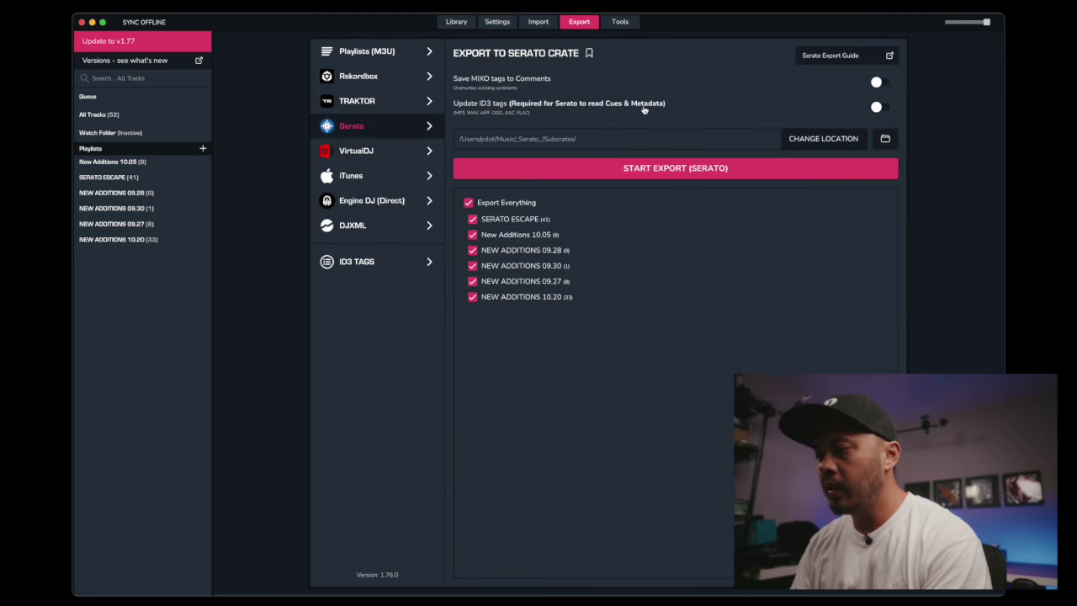
pyautogui.click(469, 204)
pyautogui.click(473, 219)
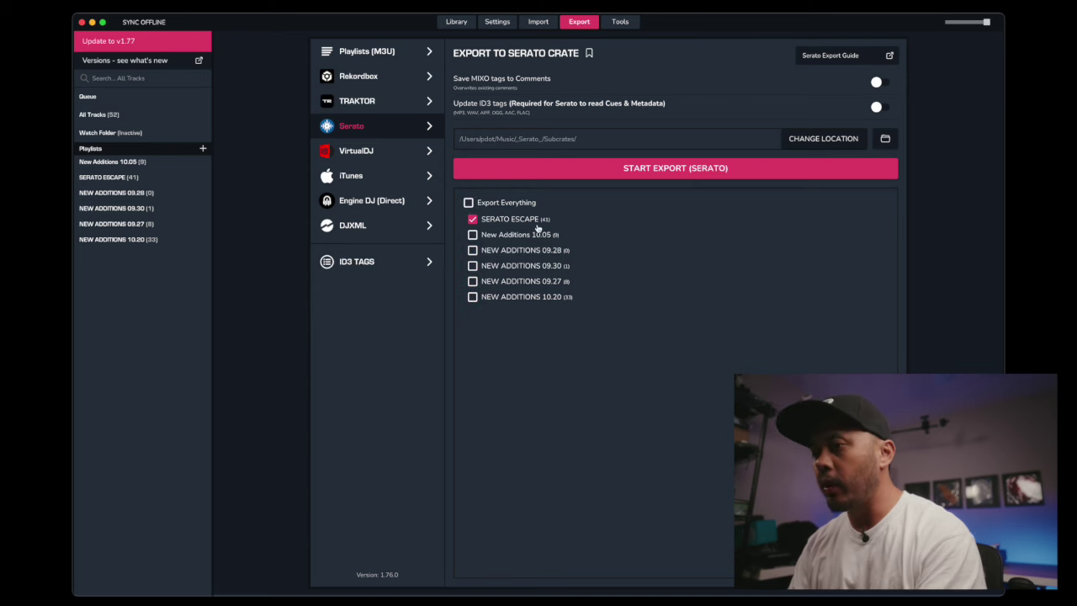
# - Look through all library tracks and open the SERATO ESCAPE playlist to check its imported tracks
pyautogui.click(456, 22)
pyautogui.scroll(-4, 464, 150)
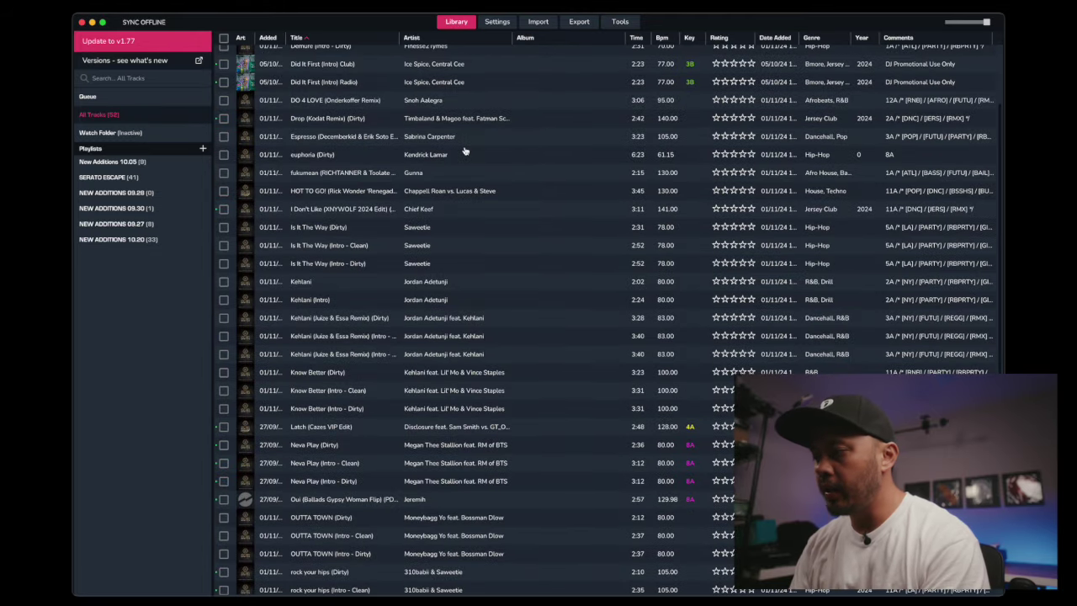
pyautogui.scroll(-5, 464, 150)
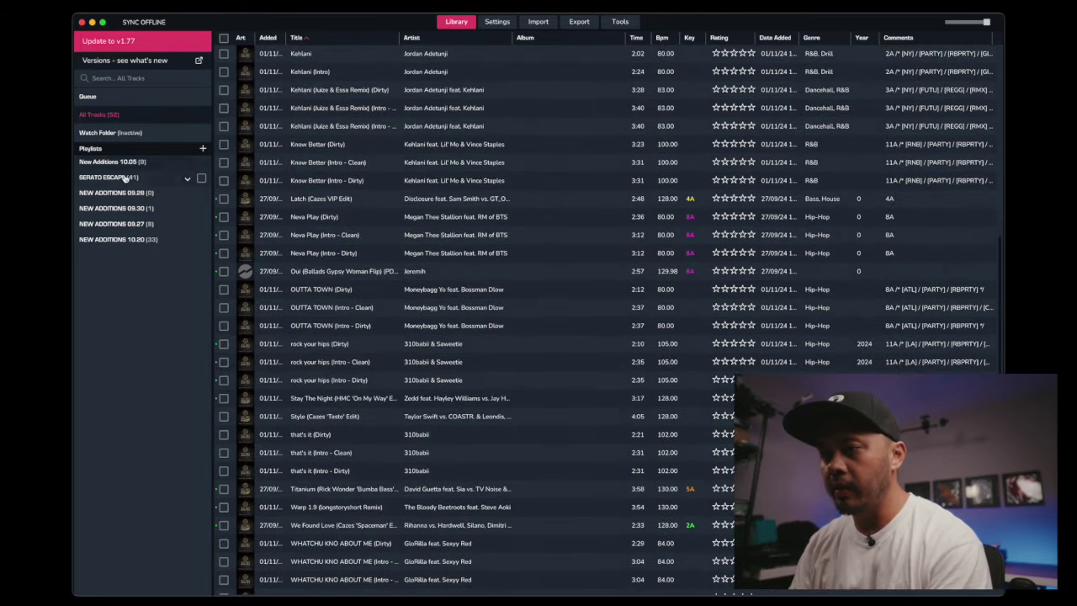
pyautogui.click(123, 178)
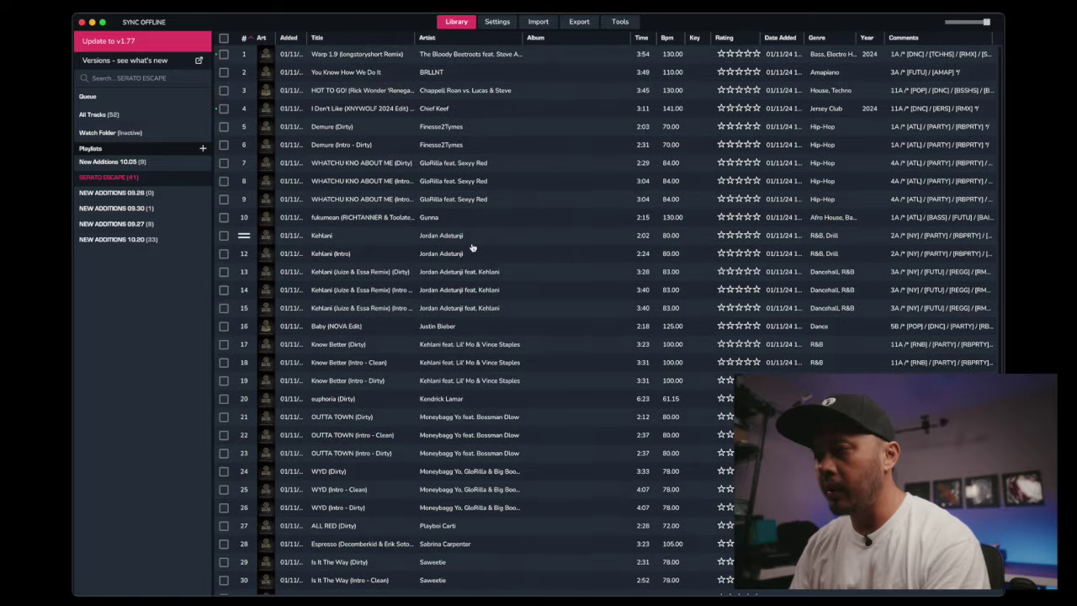
# - Export only the SERATO ESCAPE playlist as a Serato crate to the _Serato_/Subcrates folder
pyautogui.click(579, 22)
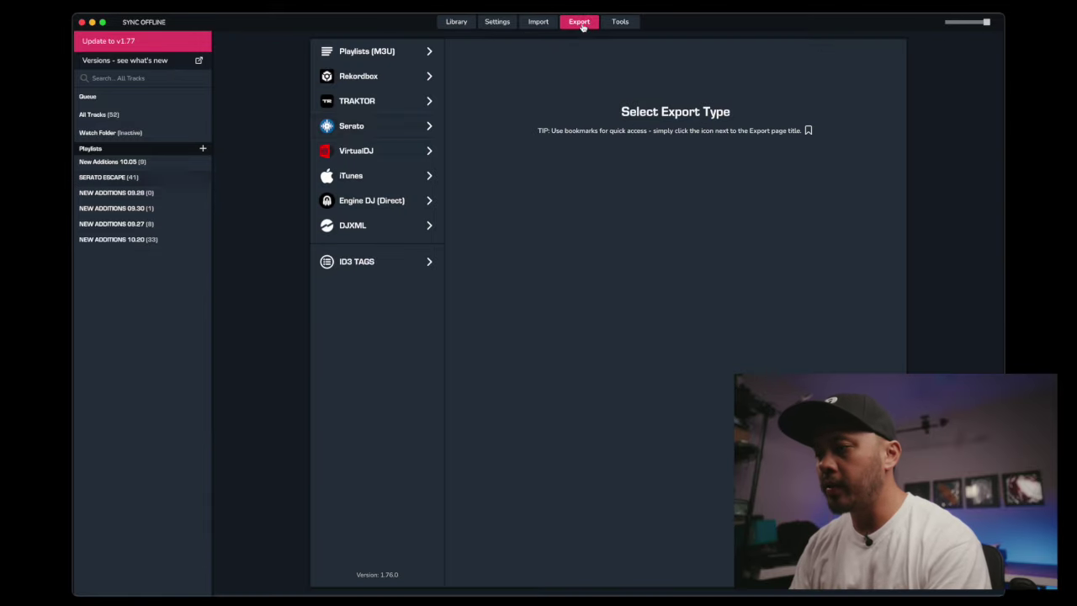
pyautogui.click(368, 132)
pyautogui.click(468, 203)
pyautogui.click(472, 219)
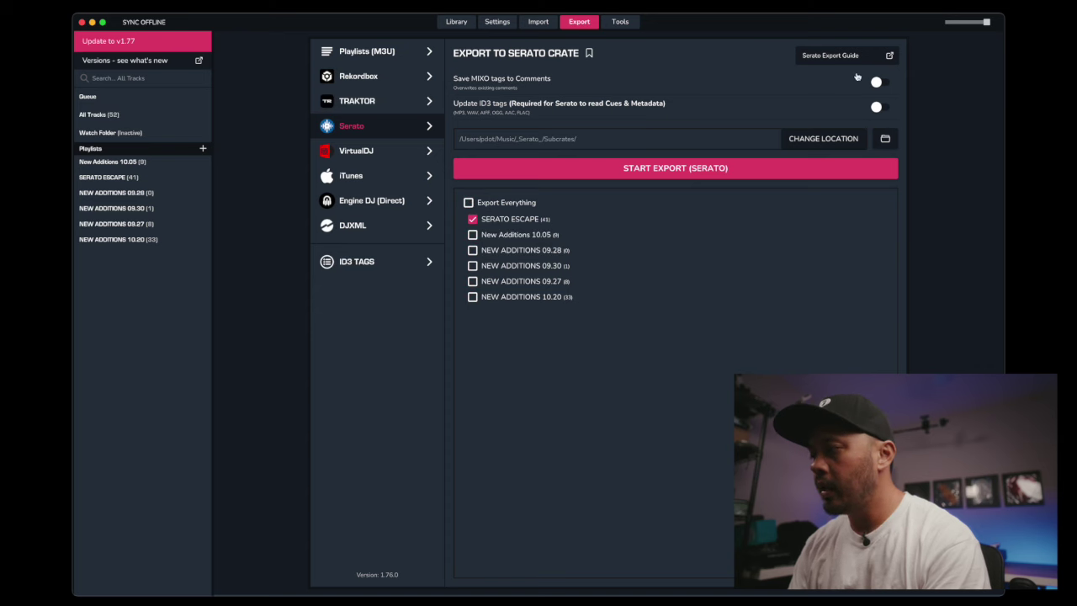
pyautogui.click(707, 169)
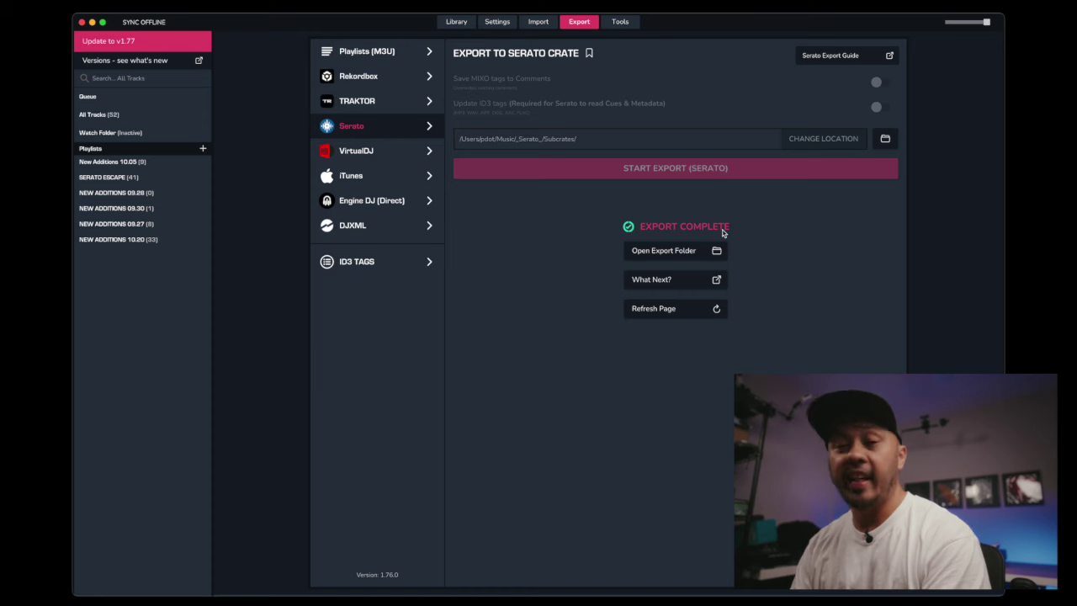
# - Switch to Serato DJ Pro, collapse the OPEN FORMAT crate and look through the tracks in the SERATO ESCAPE crate
pyautogui.moveTo(505, 592)
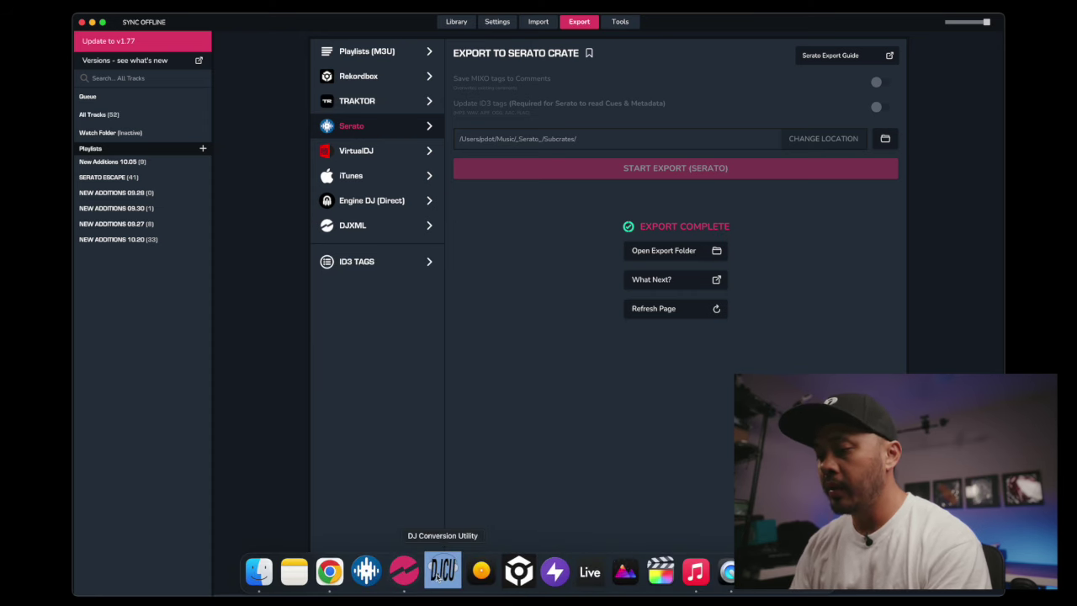
pyautogui.click(378, 576)
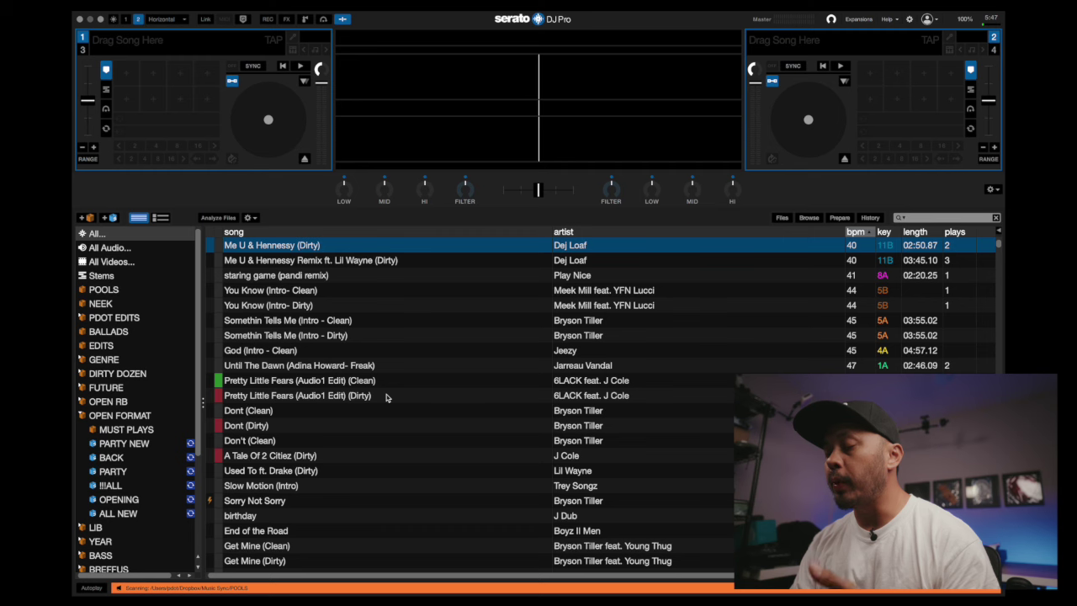
pyautogui.click(83, 416)
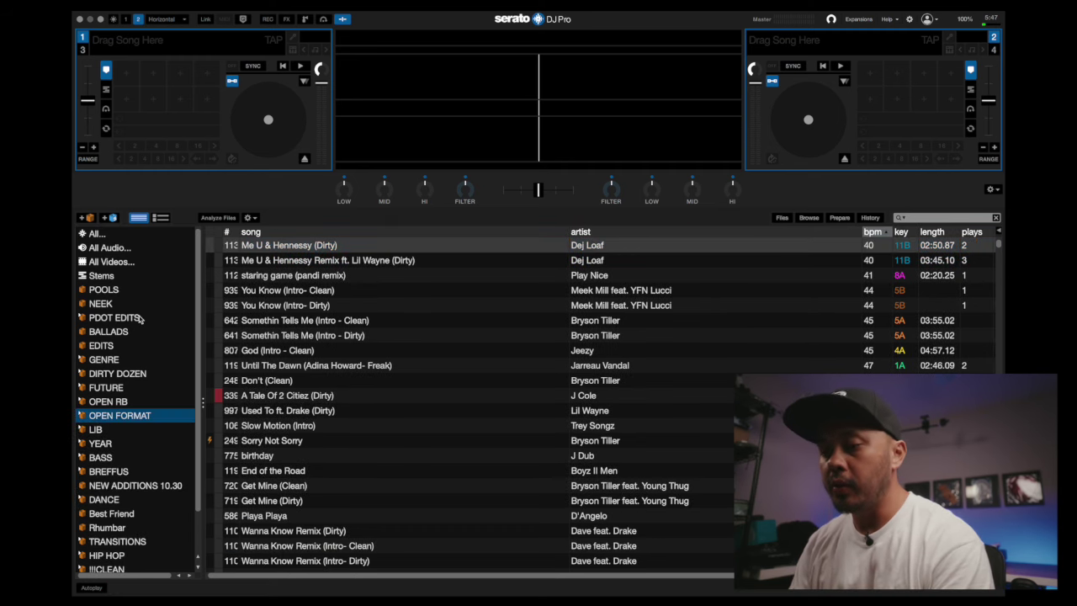
pyautogui.scroll(-2, 140, 318)
pyautogui.click(120, 538)
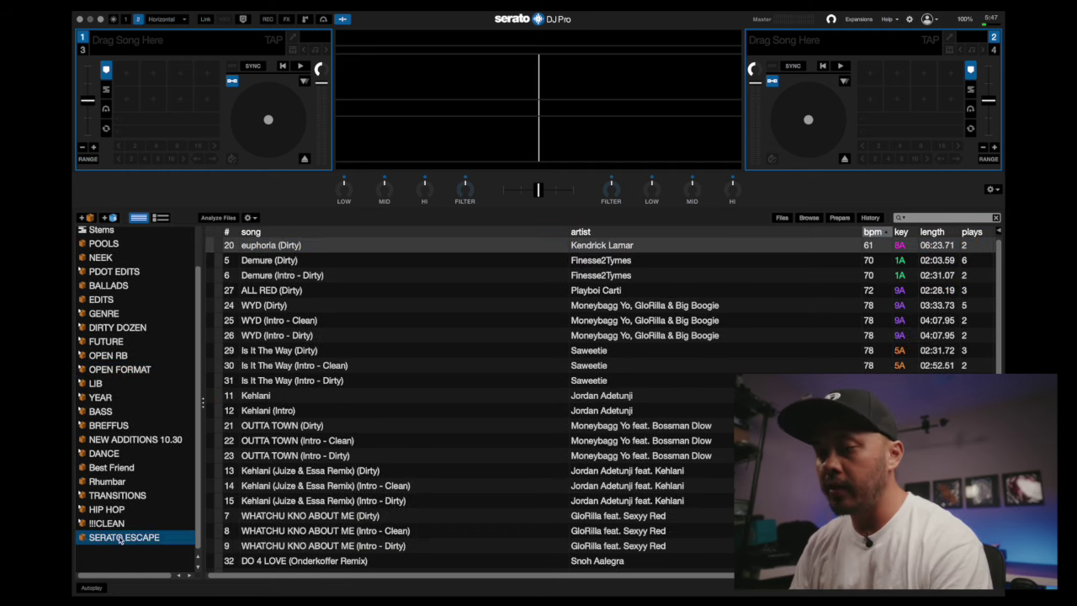
pyautogui.scroll(-6, 341, 379)
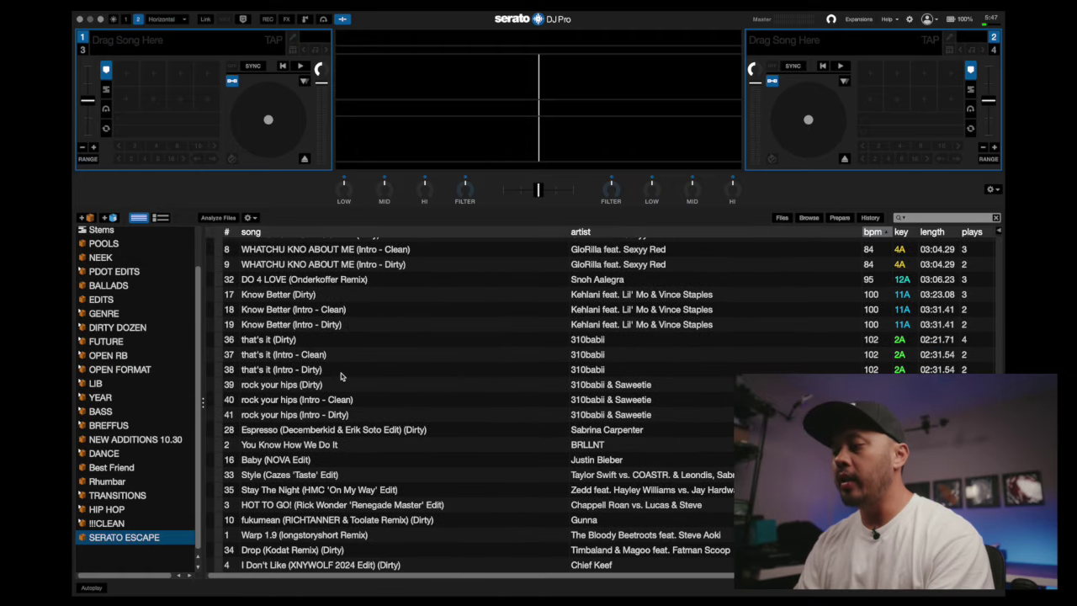
pyautogui.scroll(6, 341, 376)
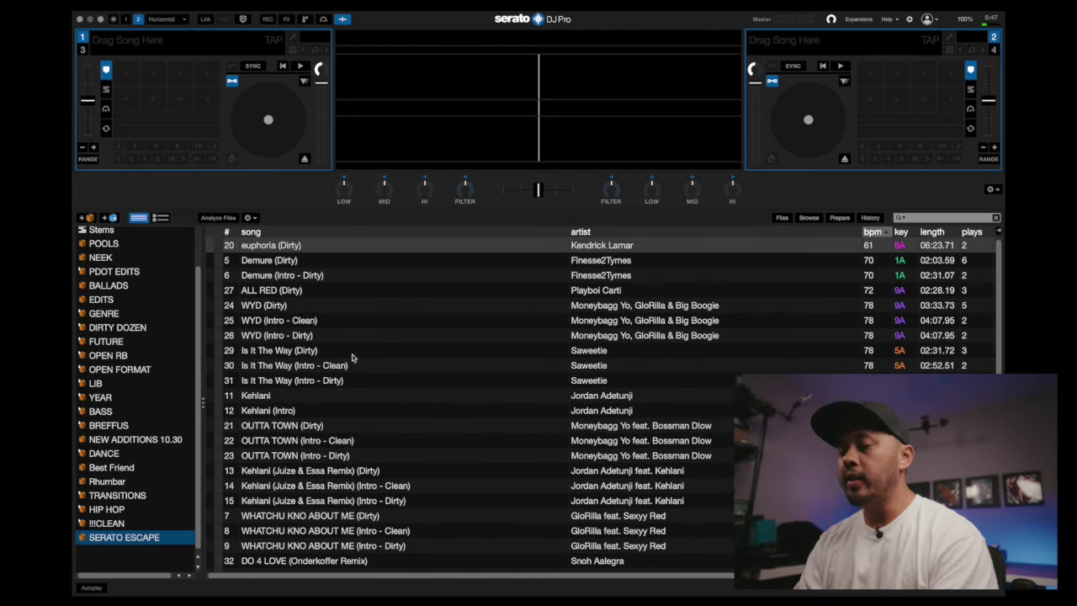
pyautogui.scroll(-6, 274, 404)
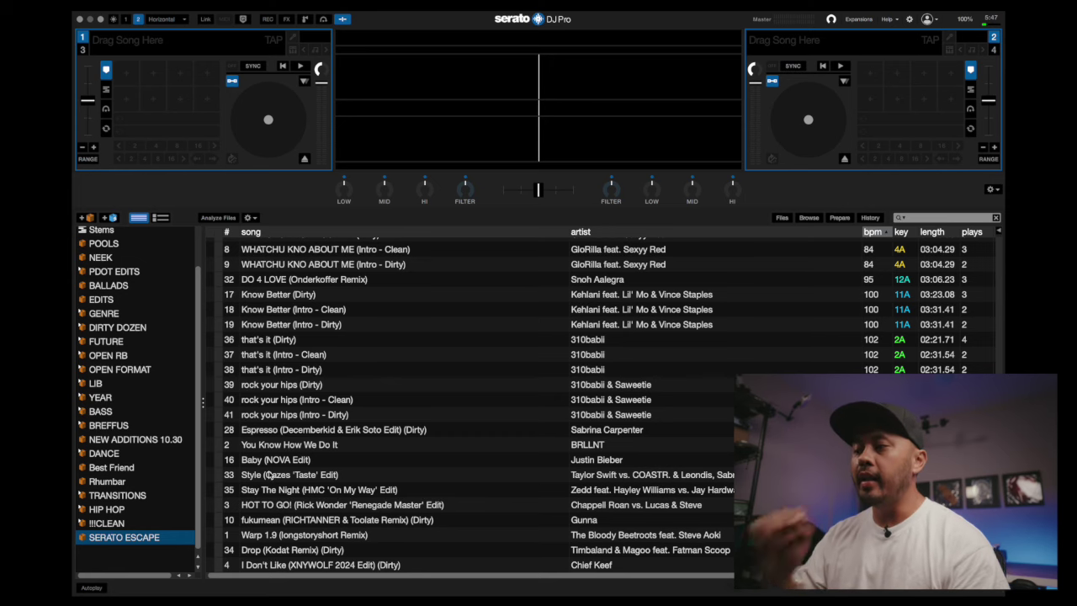
# - Check the library and display preferences, including the iTunes library option, and return to the crate view
pyautogui.click(908, 18)
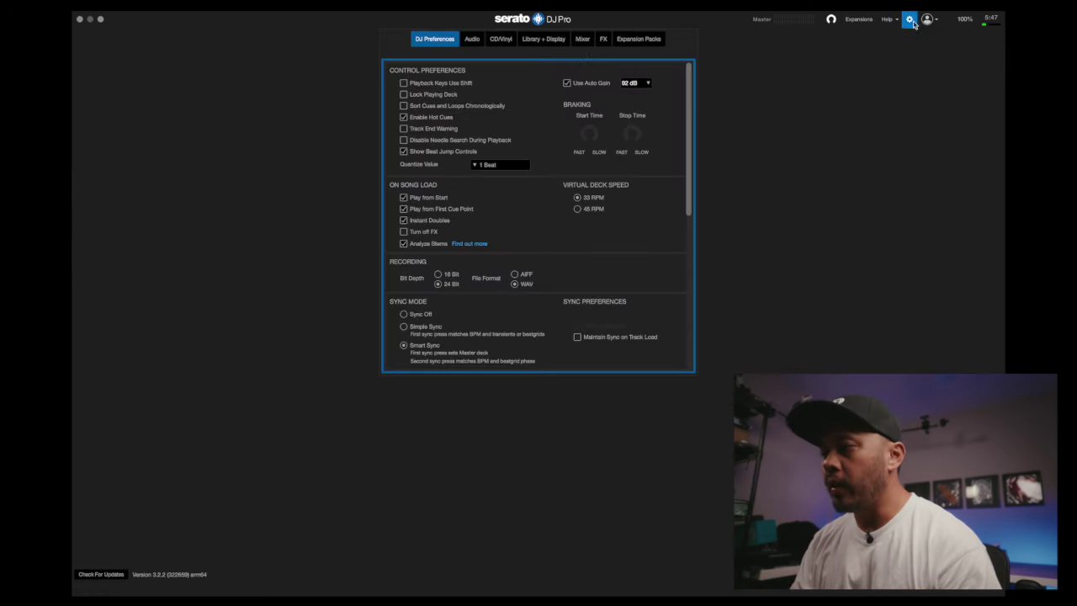
pyautogui.click(549, 42)
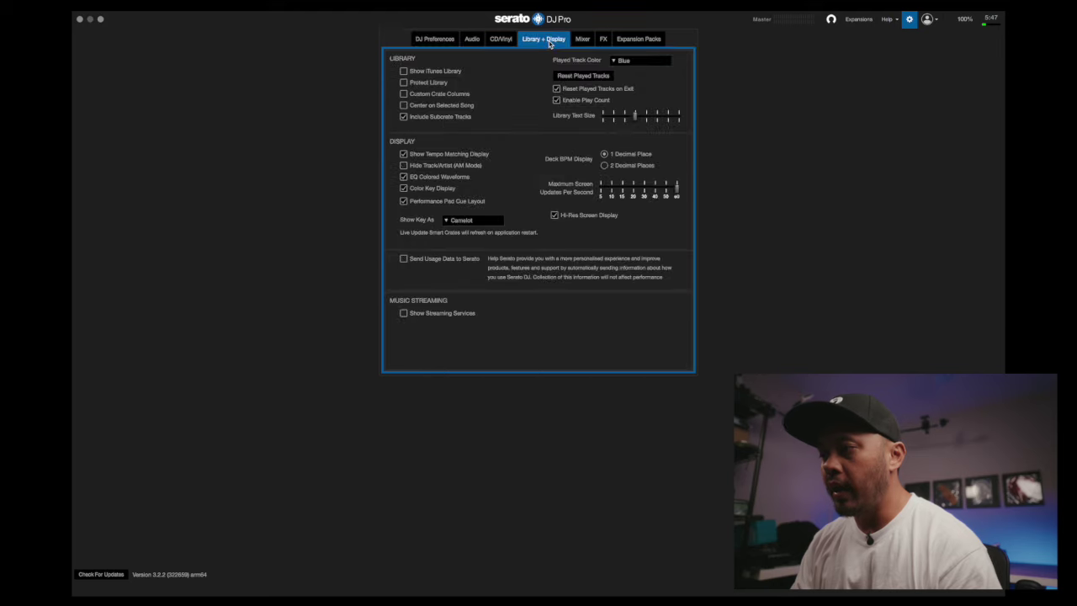
pyautogui.click(908, 19)
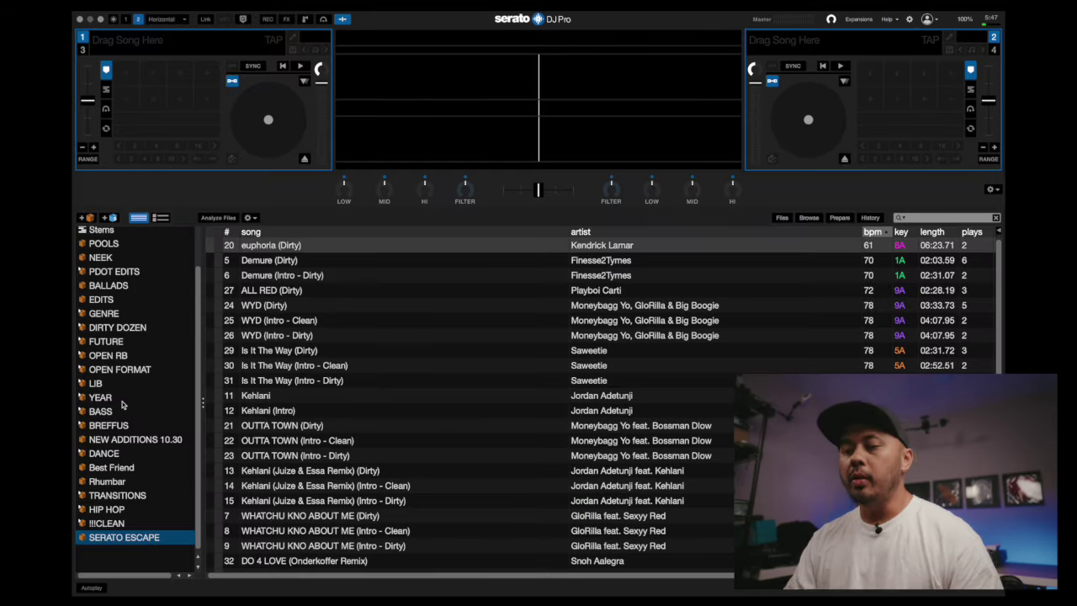